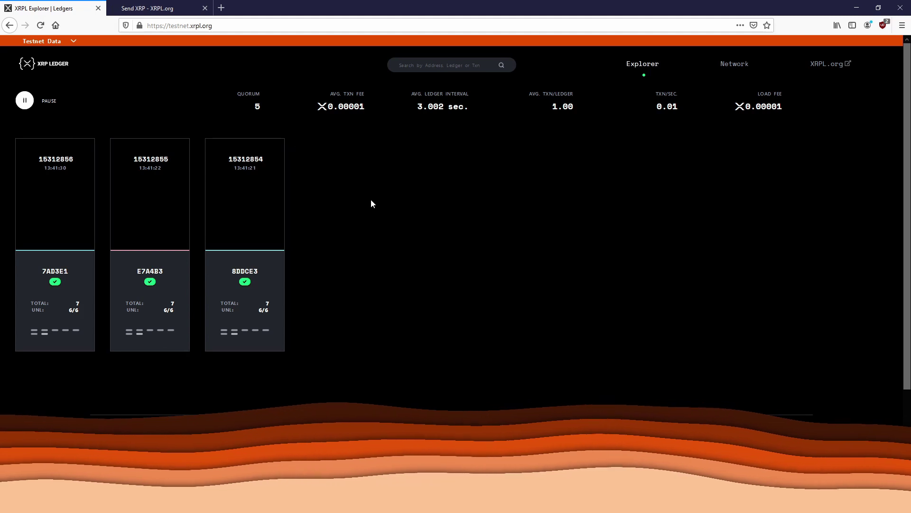
Step: Reload the testnet ledger explorer page
{"action": "left_click", "coordinate": [42, 30]}
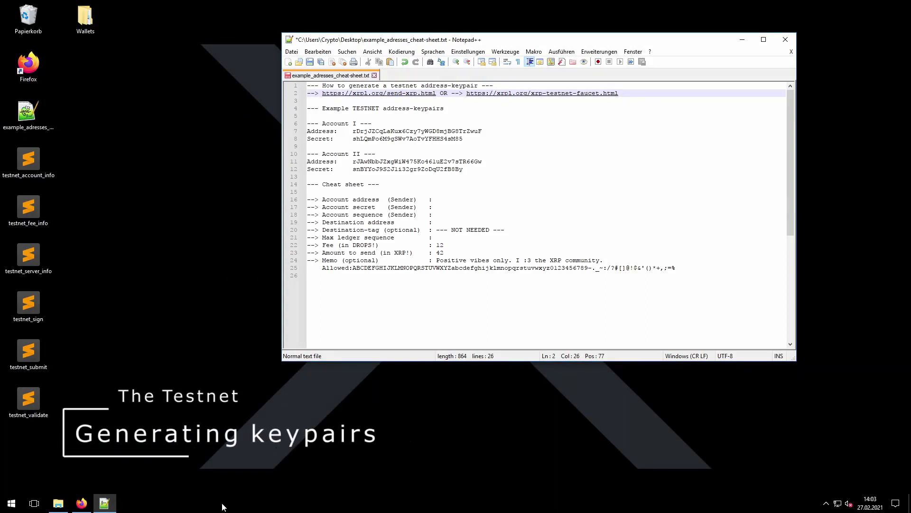
Step: Open the xrpl.org/send-xrp.html link from the cheat sheet, generate testnet credentials, and review the resulting address, secret and balance
{"action": "double_click", "coordinate": [392, 94]}
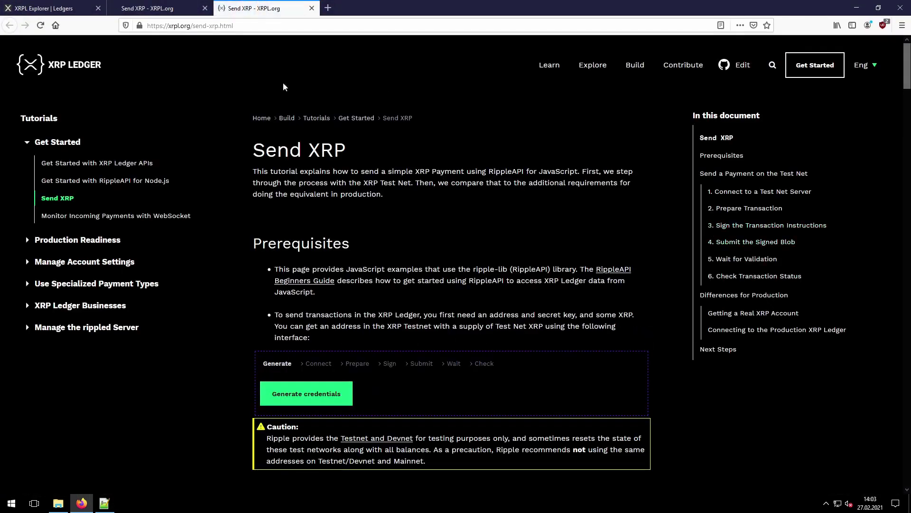
{"action": "left_click", "coordinate": [308, 394]}
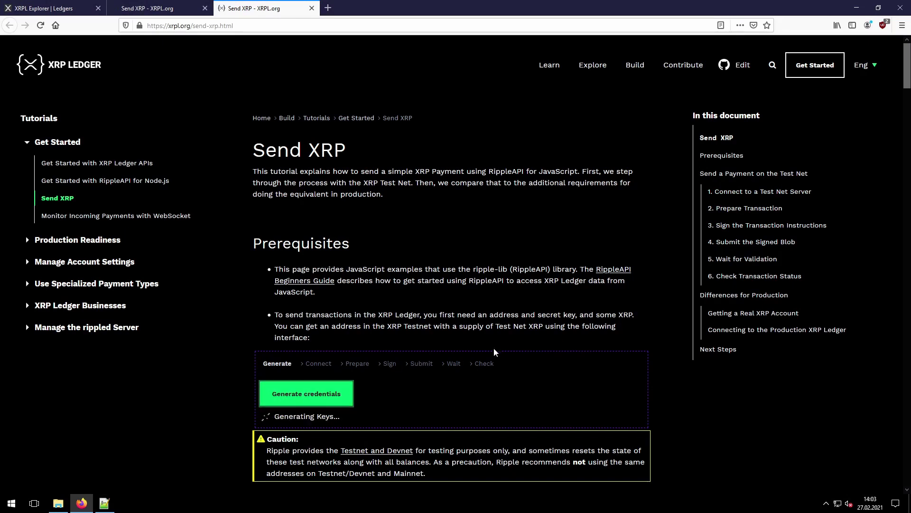
{"action": "scroll", "coordinate": [498, 349], "scroll_direction": "down", "scroll_amount": 1}
{"action": "scroll", "coordinate": [499, 347], "scroll_direction": "down", "scroll_amount": 1}
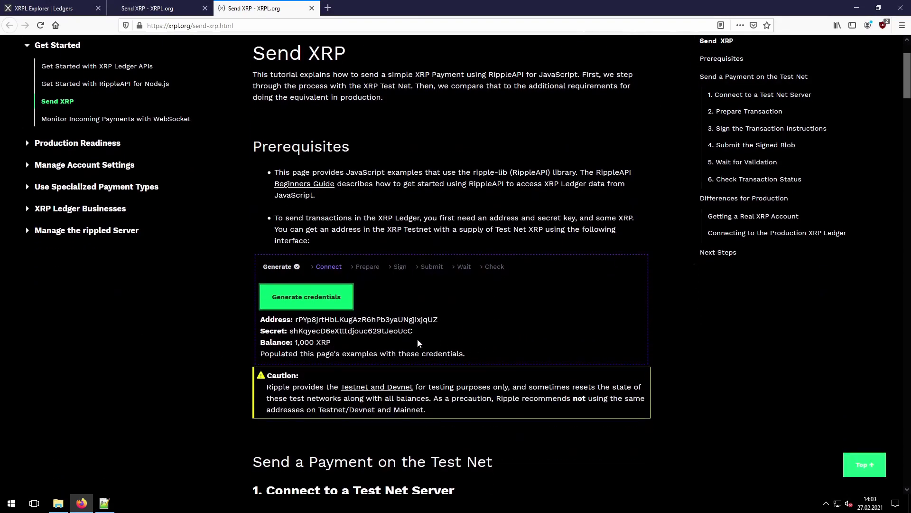
{"action": "double_click", "coordinate": [345, 320]}
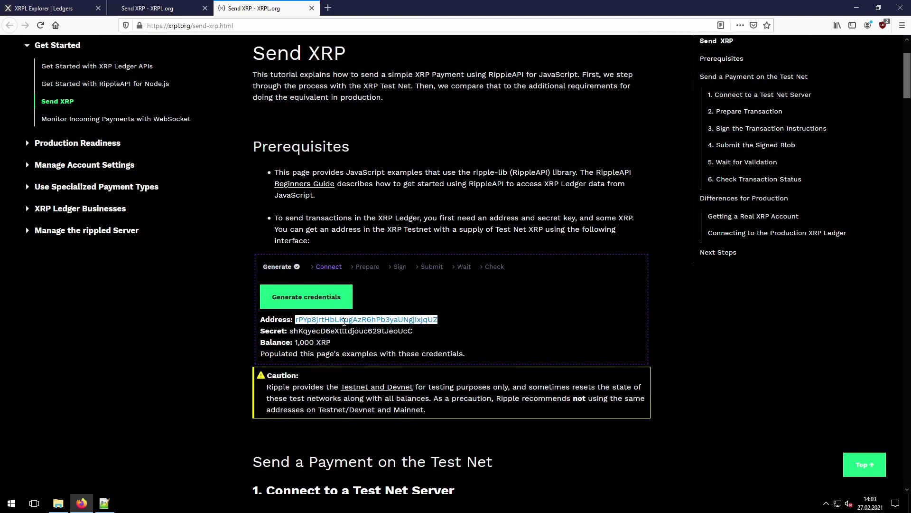
{"action": "left_click", "coordinate": [316, 330]}
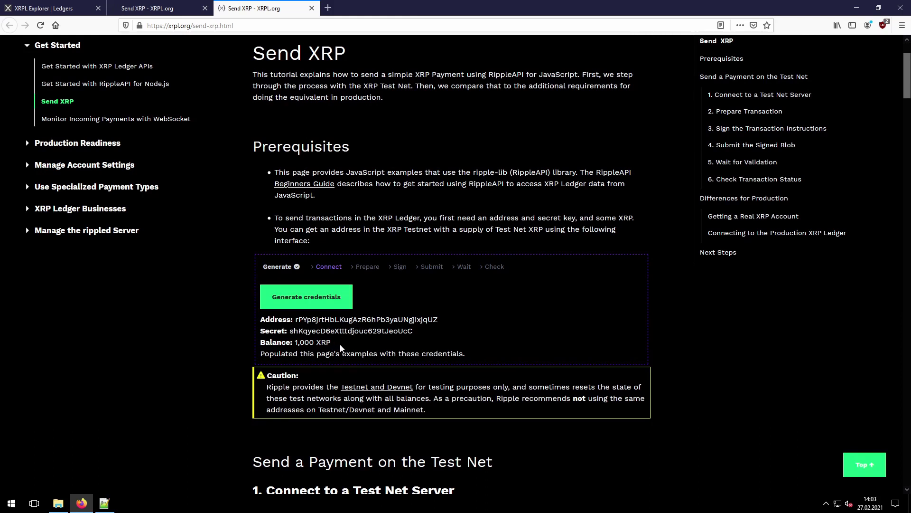
{"action": "left_click_drag", "start_coordinate": [333, 347], "coordinate": [255, 322]}
{"action": "left_click", "coordinate": [255, 321]}
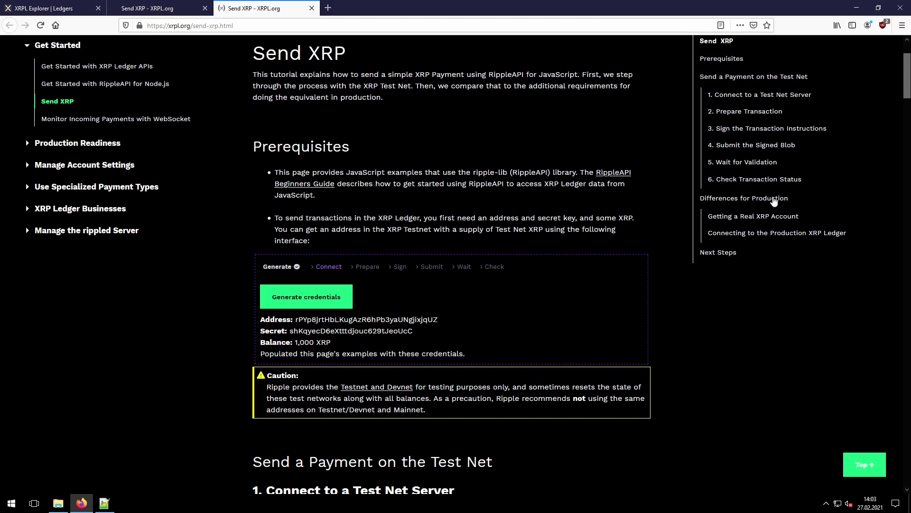
Step: Switch to the cheat sheet in Notepad++ and copy Account I's address into the sender's account address line
{"action": "left_click", "coordinate": [856, 7]}
{"action": "left_click", "coordinate": [525, 236]}
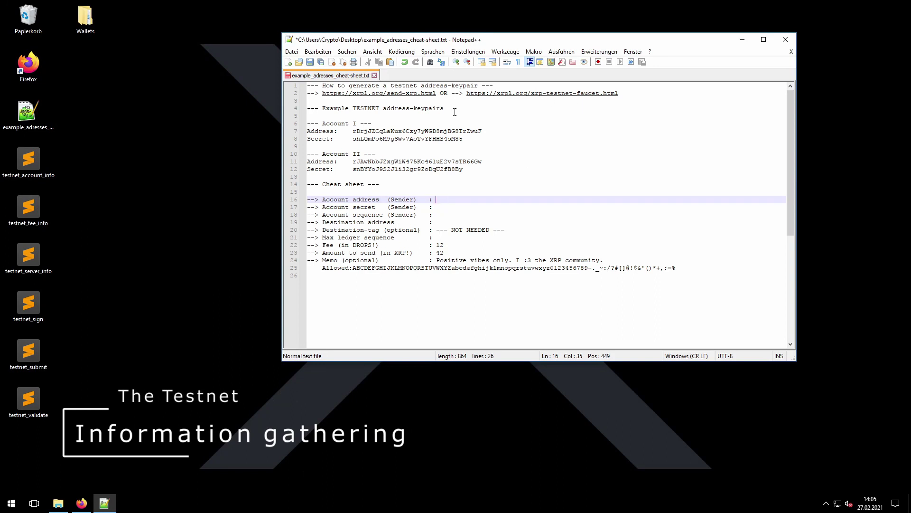
{"action": "double_click", "coordinate": [401, 132]}
{"action": "key", "text": "ctrl+c"}
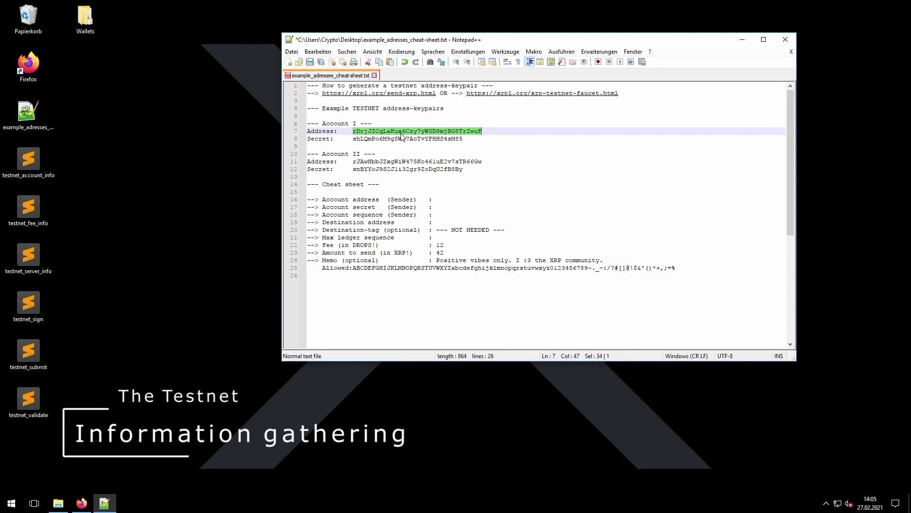
{"action": "left_click", "coordinate": [453, 200]}
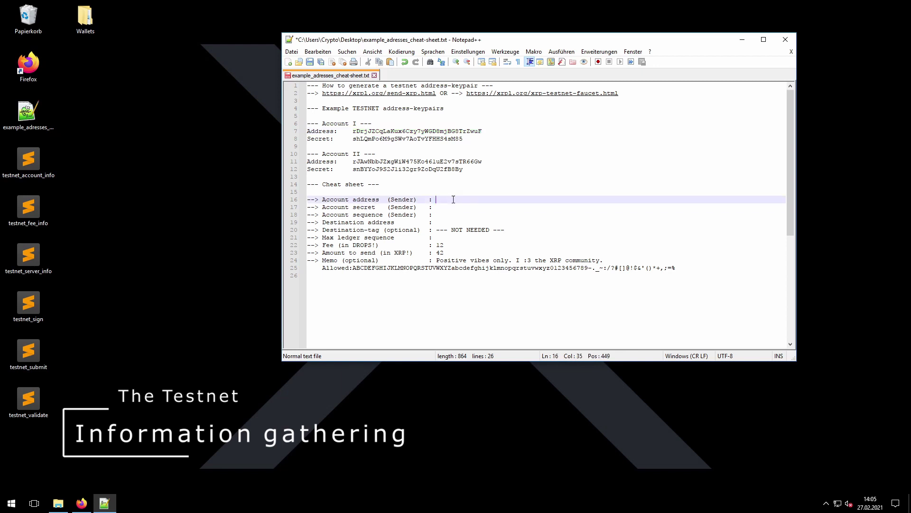
{"action": "key", "text": "ctrl+v"}
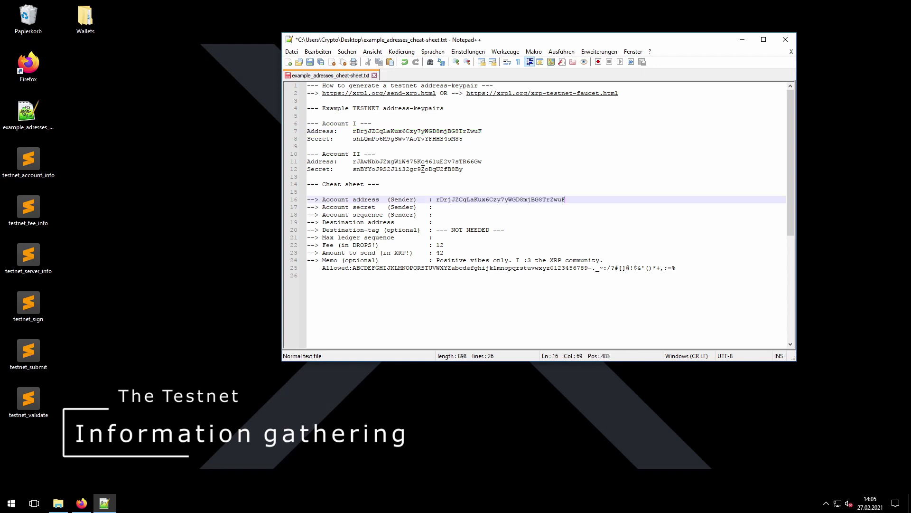
Step: Copy Account I's secret into the sender's account secret line of the cheat sheet
{"action": "double_click", "coordinate": [398, 139]}
{"action": "key", "text": "ctrl+c"}
{"action": "left_click", "coordinate": [444, 206]}
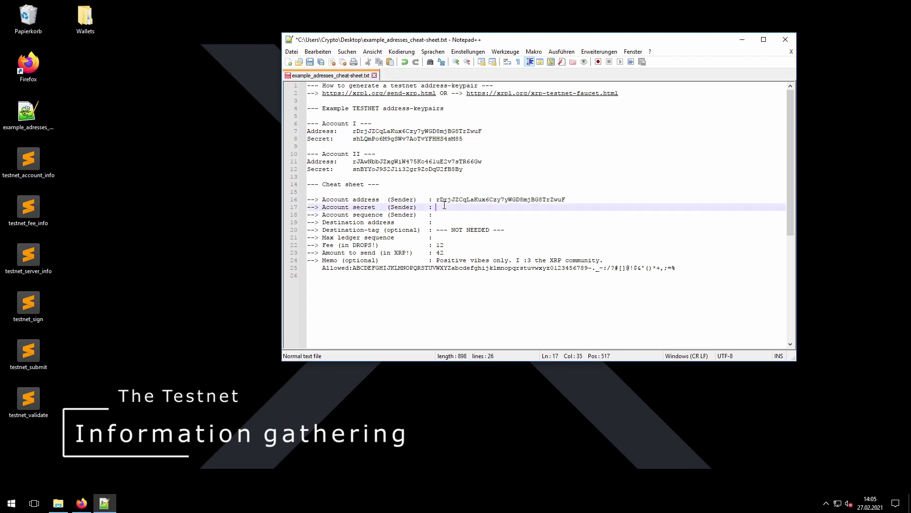
{"action": "key", "text": "ctrl+v"}
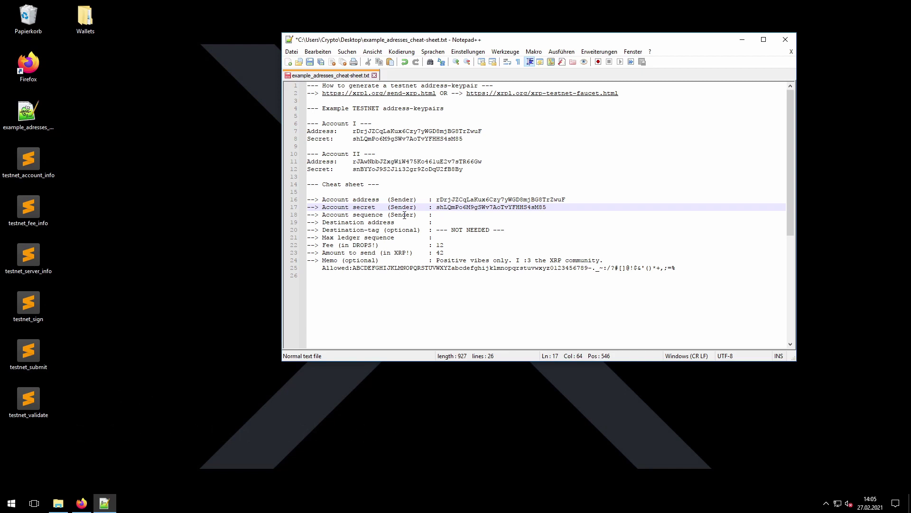
Step: Open a Windows command prompt and change to the Desktop directory
{"action": "key", "text": "super"}
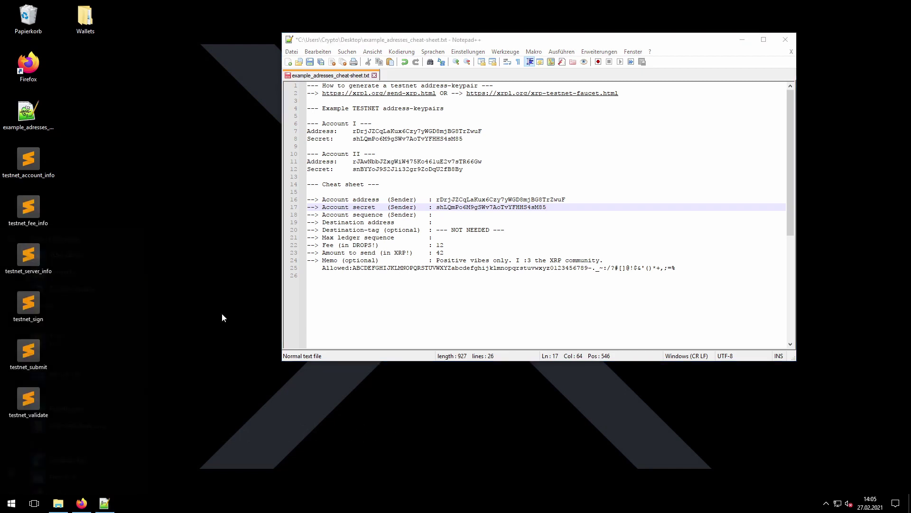
{"action": "type", "text": "cmd"}
{"action": "key", "text": "Return"}
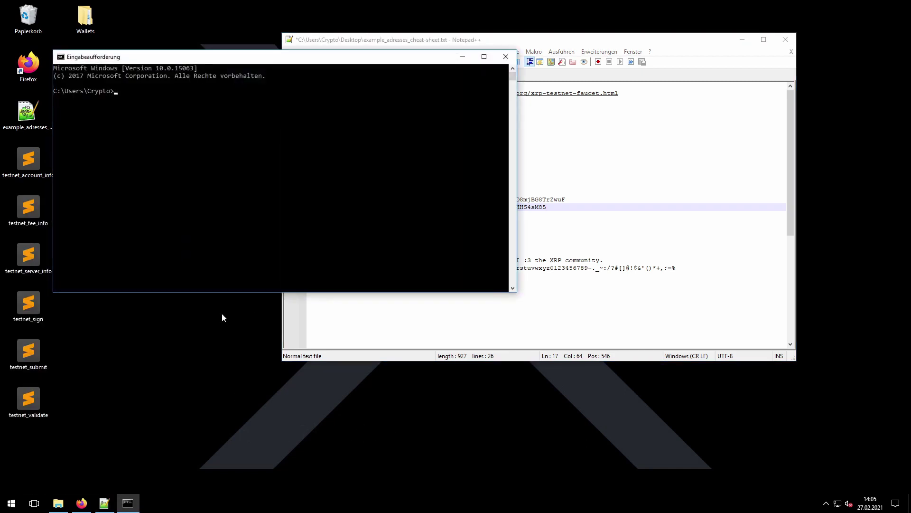
{"action": "type", "text": "cd Desktop"}
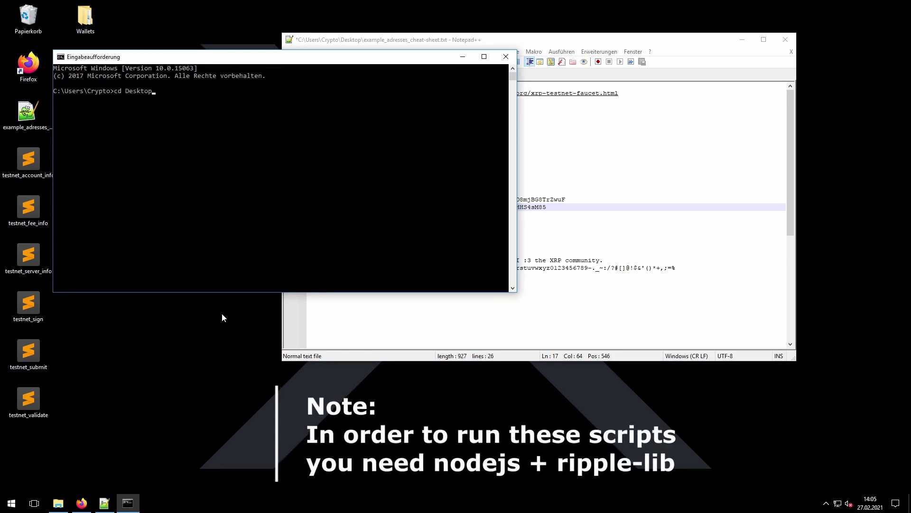
{"action": "key", "text": "Return"}
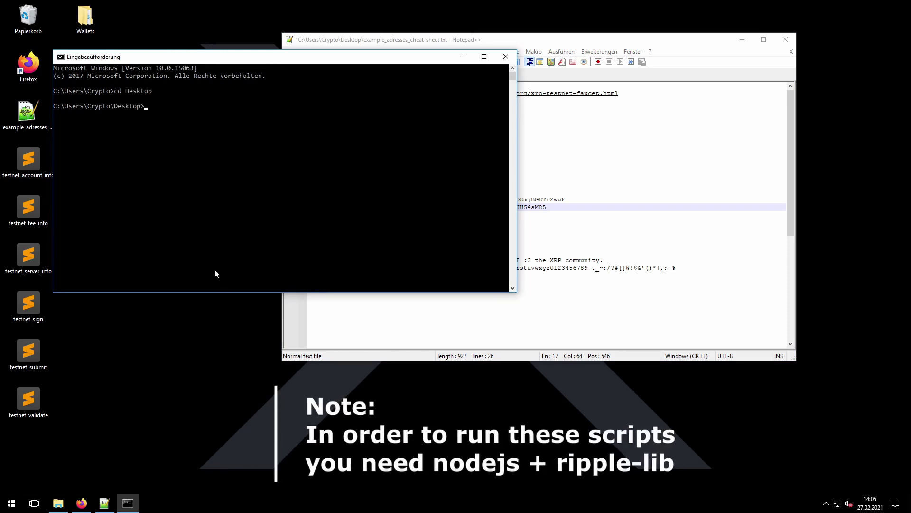
{"action": "left_click_drag", "start_coordinate": [207, 57], "coordinate": [259, 77]}
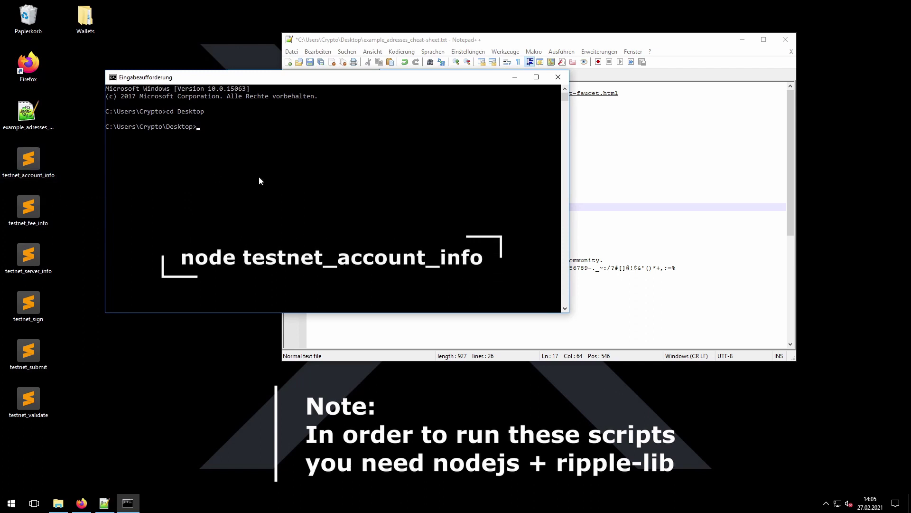
Step: Run the account information script with "node testnet_account_info"
{"action": "type", "text": "node testnet"}
{"action": "type", "text": "_account_inf"}
{"action": "type", "text": "o"}
{"action": "key", "text": "Return"}
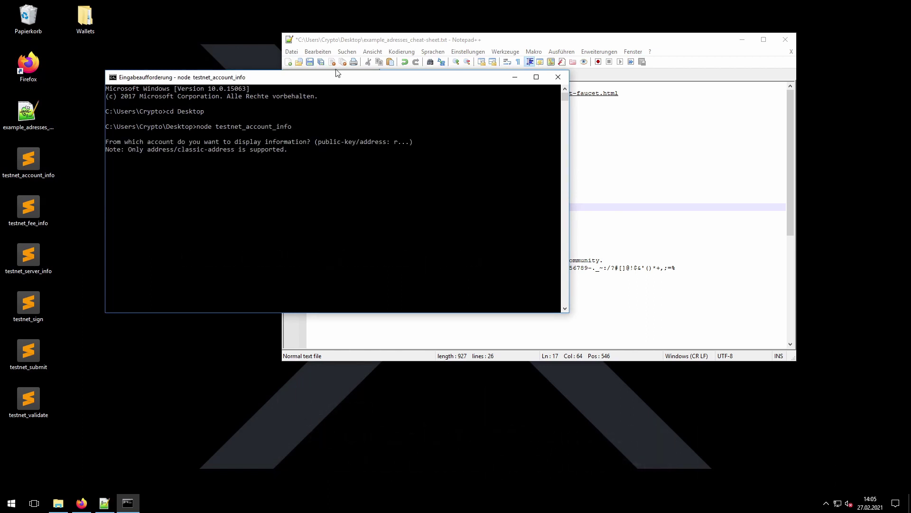
Step: Copy Account I's address from the cheat sheet and submit it to the account information script
{"action": "left_click_drag", "start_coordinate": [340, 79], "coordinate": [551, 190]}
{"action": "left_click", "coordinate": [421, 132]}
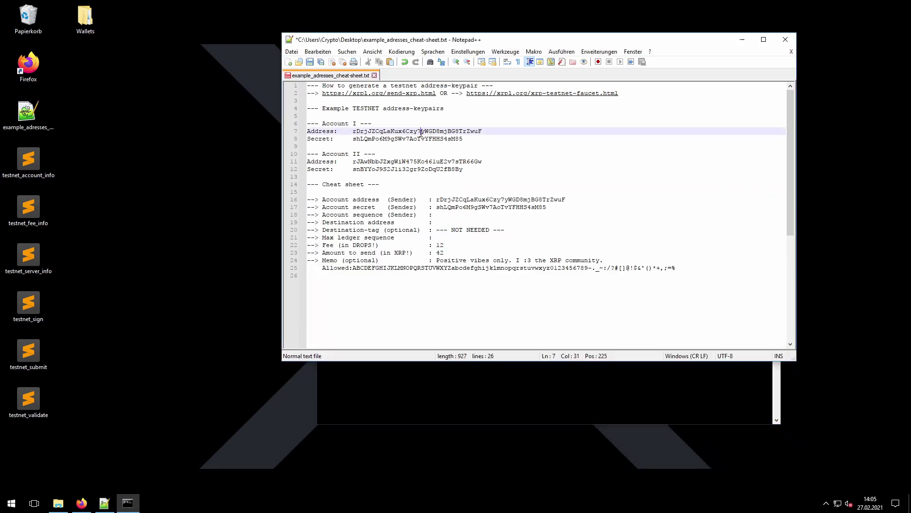
{"action": "double_click", "coordinate": [421, 132]}
{"action": "right_click", "coordinate": [421, 135]}
{"action": "left_click", "coordinate": [441, 149]}
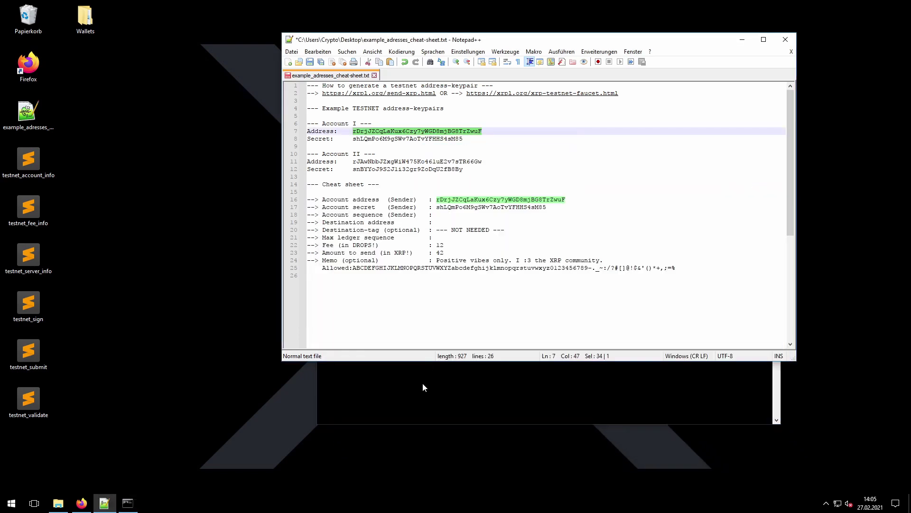
{"action": "left_click", "coordinate": [422, 383]}
{"action": "right_click", "coordinate": [421, 328]}
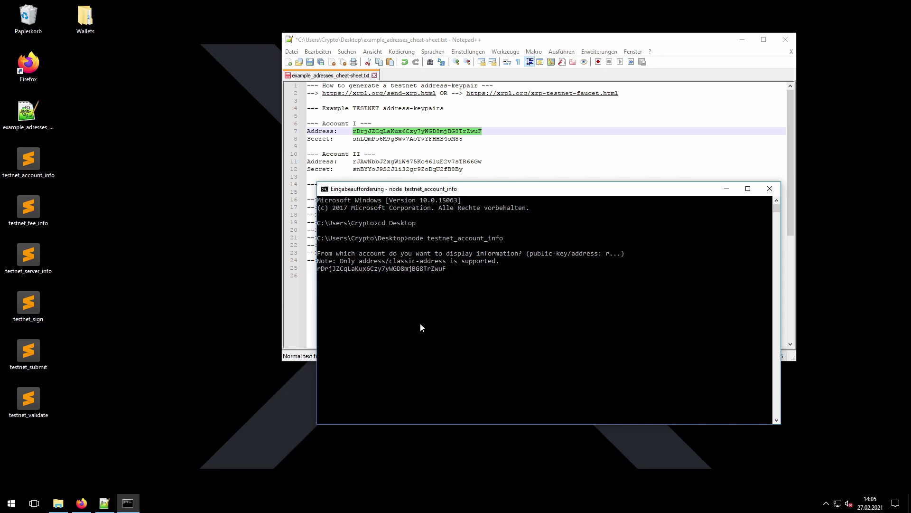
{"action": "key", "text": "Return"}
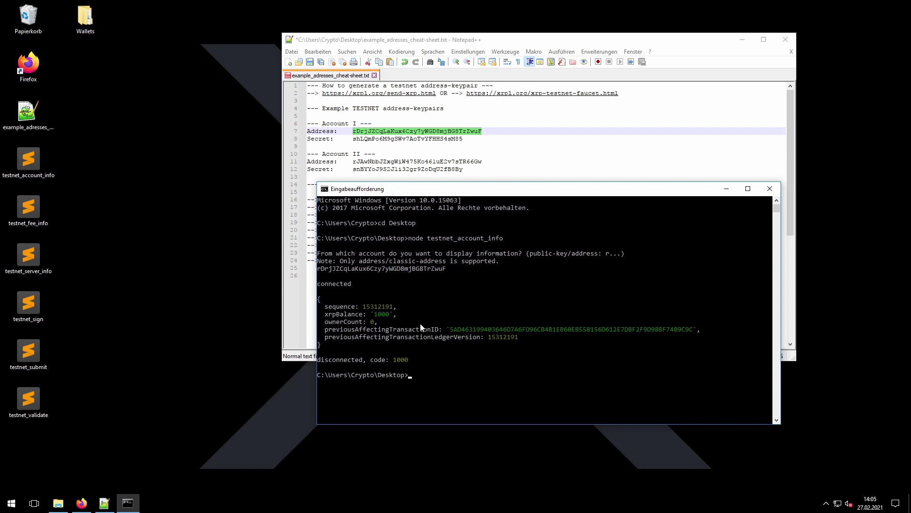
Step: Copy the sequence 15312191 from the script output into the cheat sheet's sender account sequence line
{"action": "left_click_drag", "start_coordinate": [480, 185], "coordinate": [160, 88]}
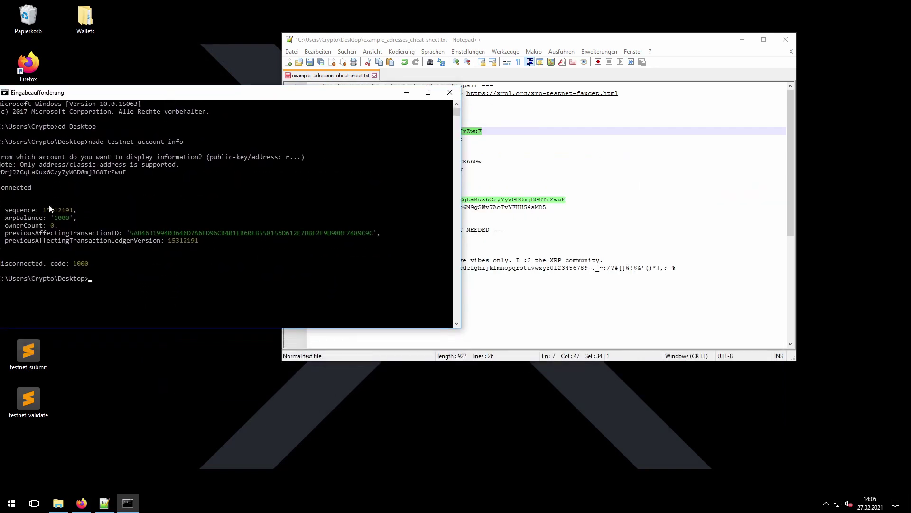
{"action": "left_click_drag", "start_coordinate": [49, 209], "coordinate": [72, 217]}
{"action": "key", "text": "ctrl+c"}
{"action": "left_click", "coordinate": [518, 245]}
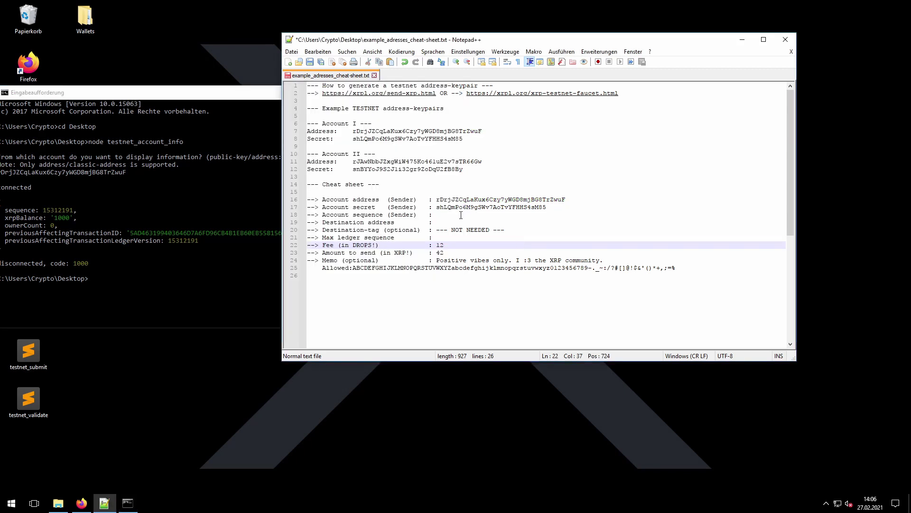
{"action": "left_click", "coordinate": [459, 216]}
{"action": "key", "text": "ctrl+v"}
{"action": "left_click", "coordinate": [435, 215]}
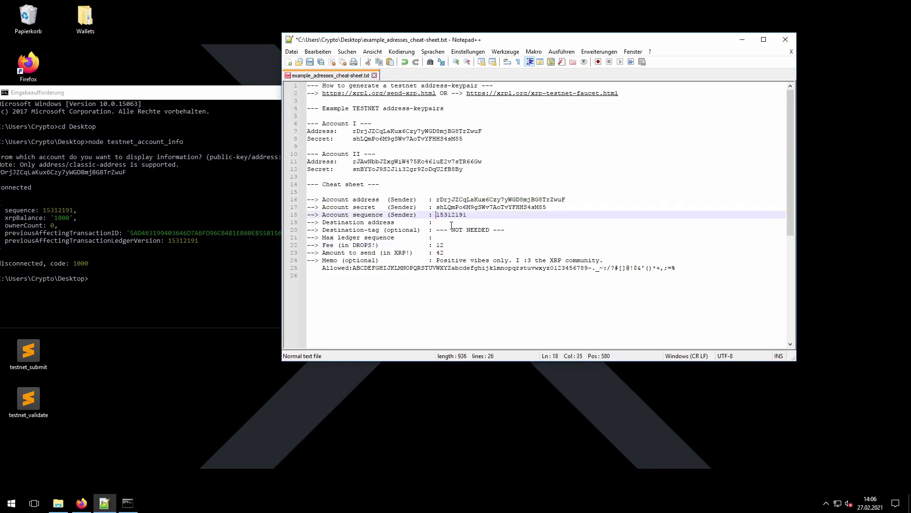
Step: Copy Account II's address into the destination address line of the cheat sheet
{"action": "double_click", "coordinate": [370, 162]}
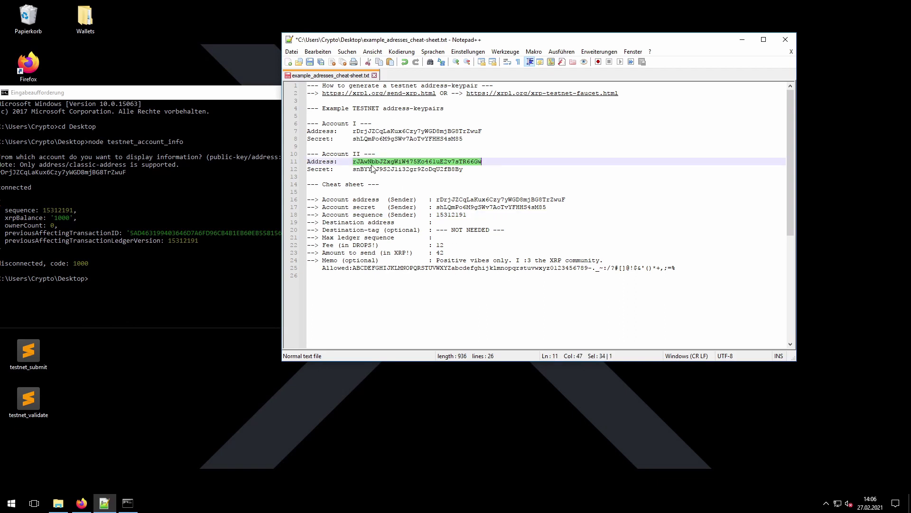
{"action": "left_click", "coordinate": [475, 221]}
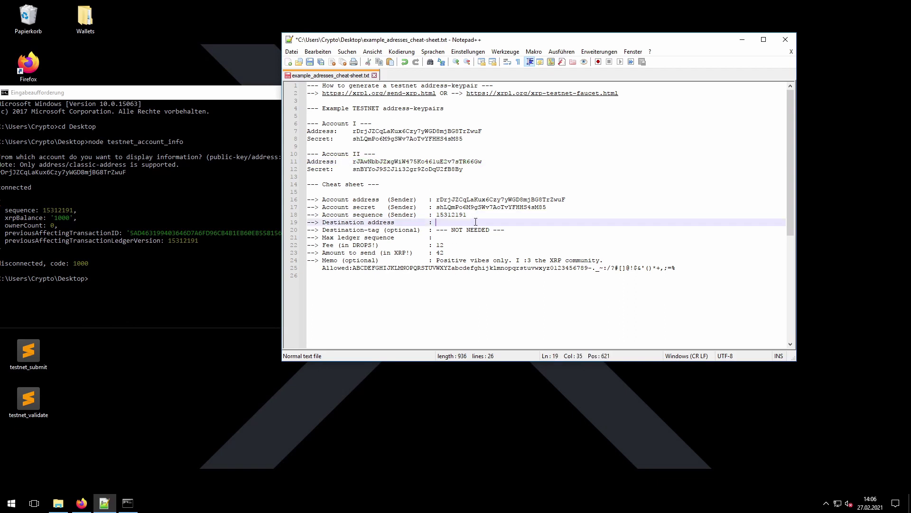
{"action": "key", "text": "ctrl+v"}
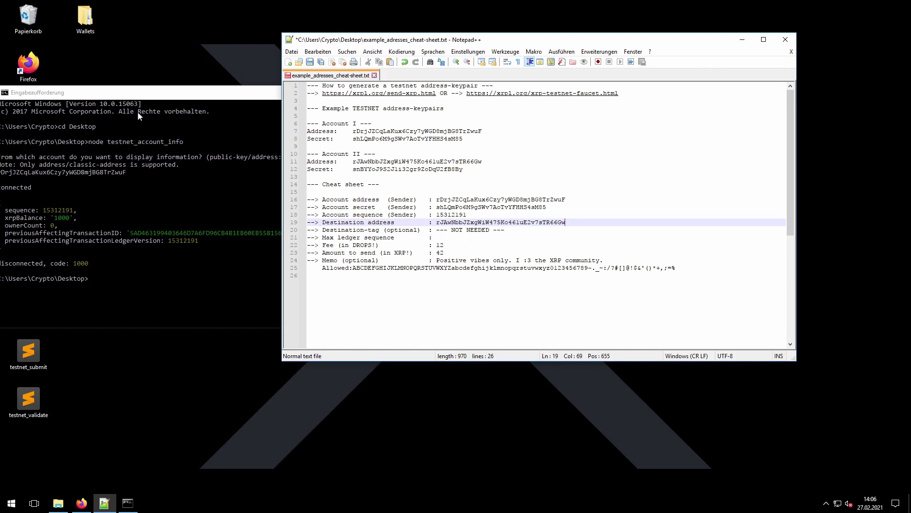
Step: Return to the command prompt and run "node testnet_server_info" to query the testnet server
{"action": "left_click_drag", "start_coordinate": [137, 93], "coordinate": [341, 96]}
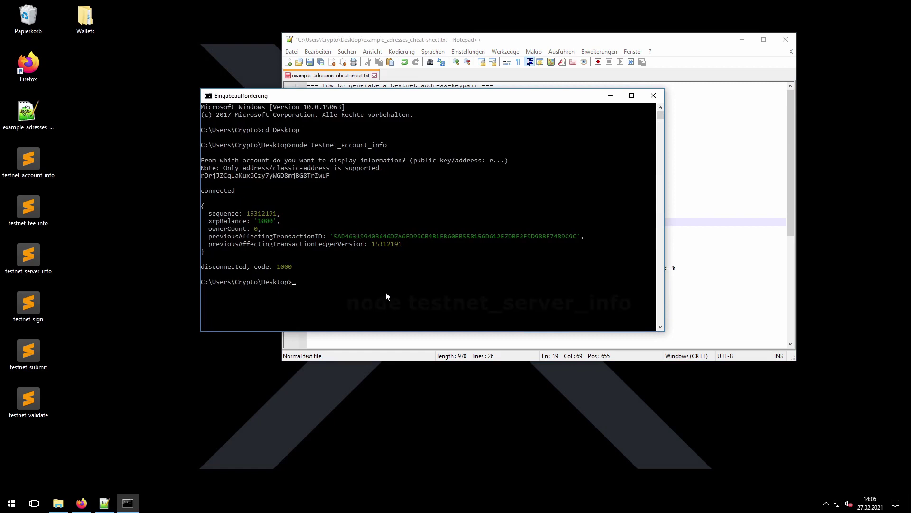
{"action": "type", "text": "node tes"}
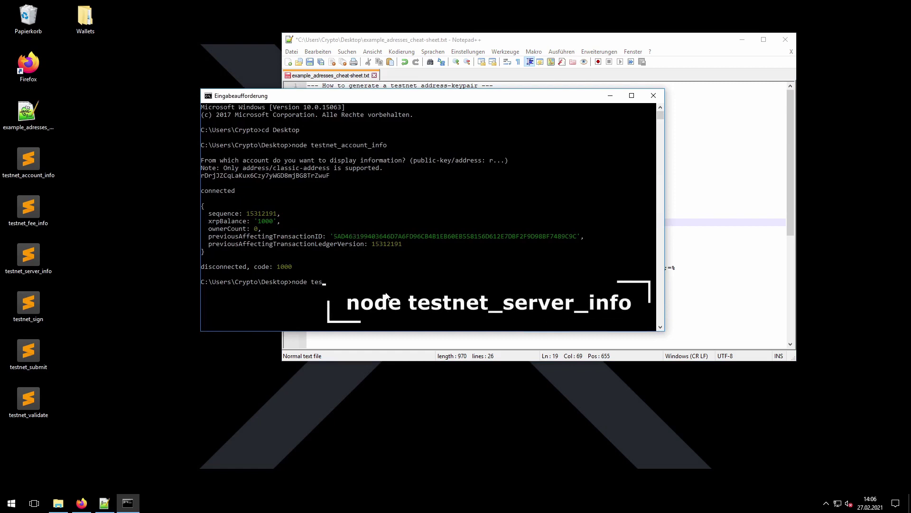
{"action": "type", "text": "tn"}
{"action": "key", "text": "BackSpace"}
{"action": "type", "text": "tnet_server_info"}
{"action": "key", "text": "Return"}
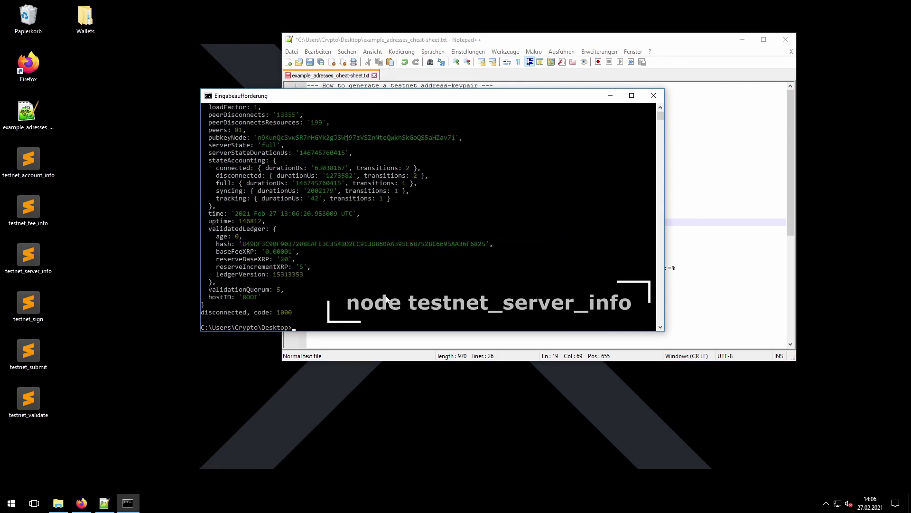
Step: Copy the validated ledger version into the cheat sheet's max ledger sequence line and raise it to 16313353 by changing its second digit
{"action": "left_click_drag", "start_coordinate": [274, 274], "coordinate": [301, 275]}
{"action": "key", "text": "ctrl+c"}
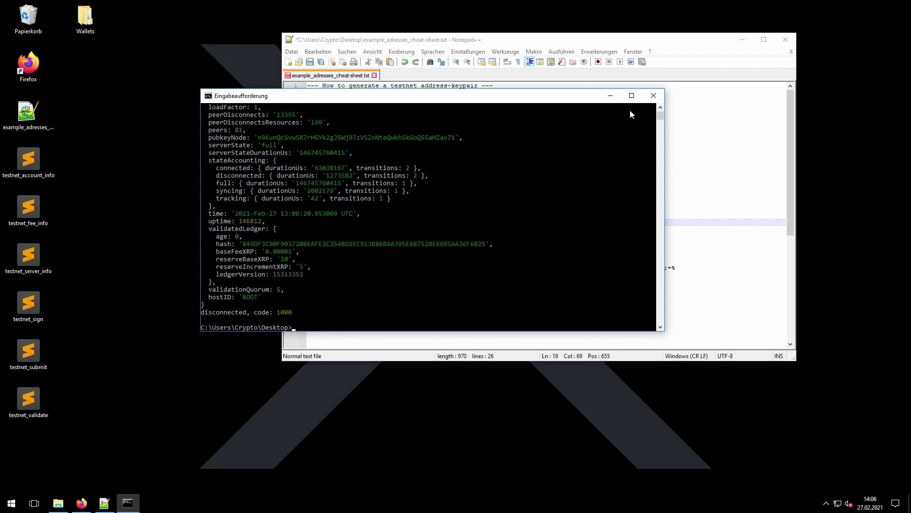
{"action": "left_click", "coordinate": [610, 96]}
{"action": "left_click", "coordinate": [460, 236]}
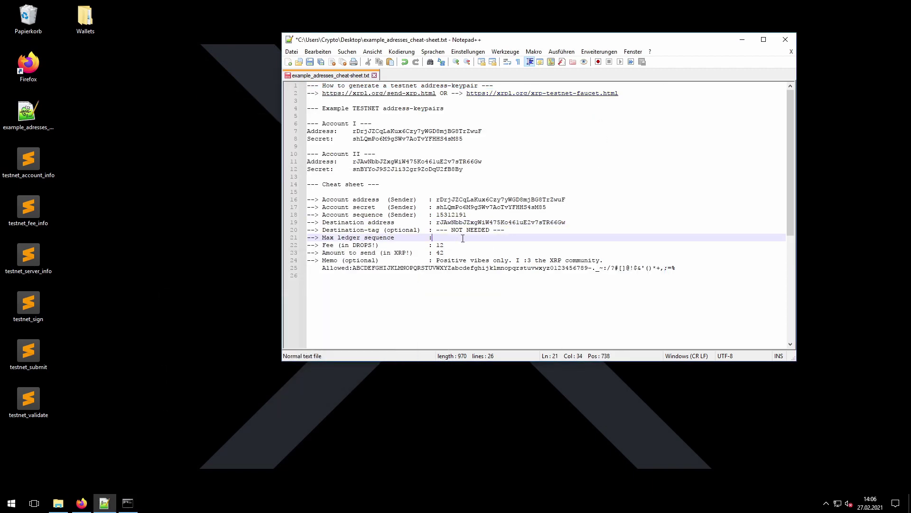
{"action": "key", "text": "ctrl+v"}
{"action": "left_click", "coordinate": [445, 240]}
{"action": "key", "text": "BackSpace"}
{"action": "type", "text": "6"}
{"action": "double_click", "coordinate": [440, 244]}
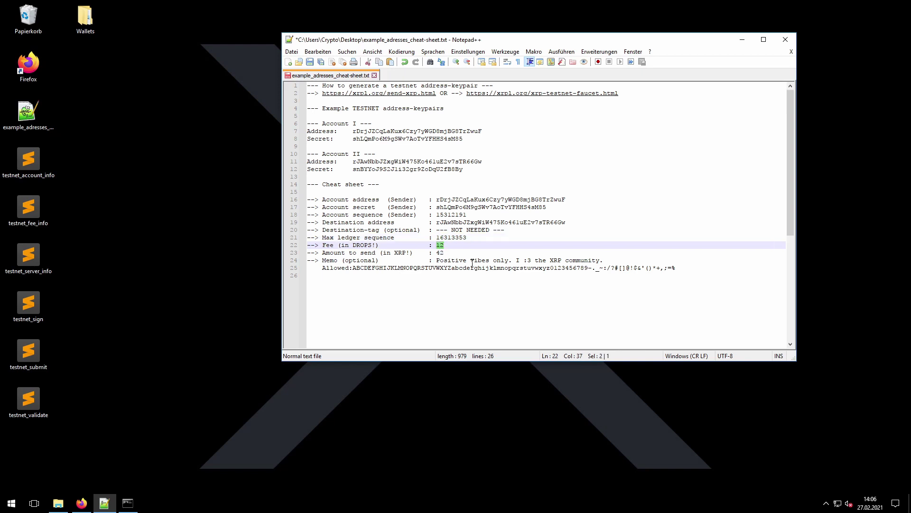
Step: Switch to the command prompt, run "node testnet_fee_info" to query the transaction fee, and return to the cheat sheet
{"action": "left_click", "coordinate": [129, 503]}
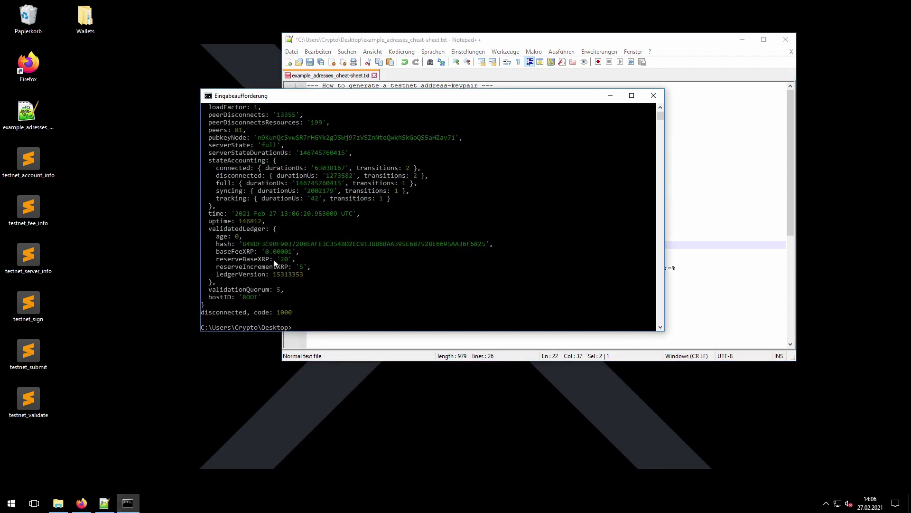
{"action": "type", "text": "node"}
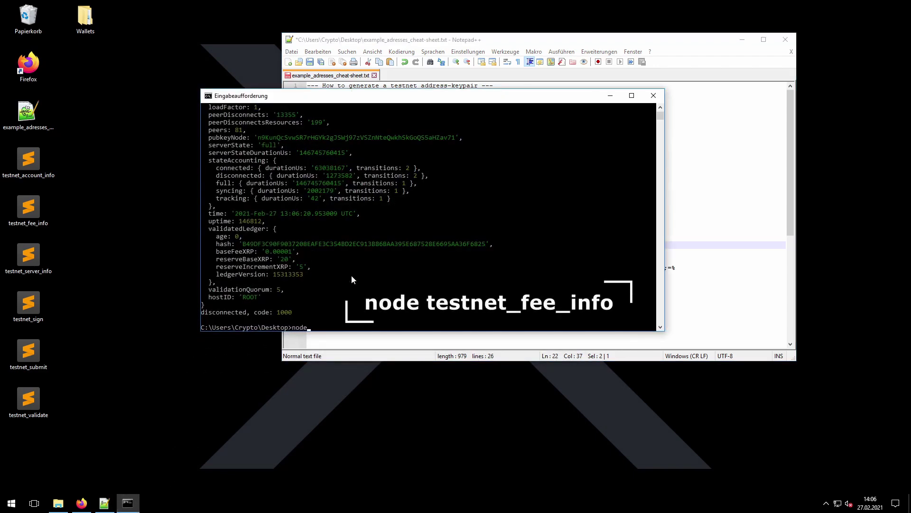
{"action": "type", "text": " testnet_fee_info"}
{"action": "key", "text": "Return"}
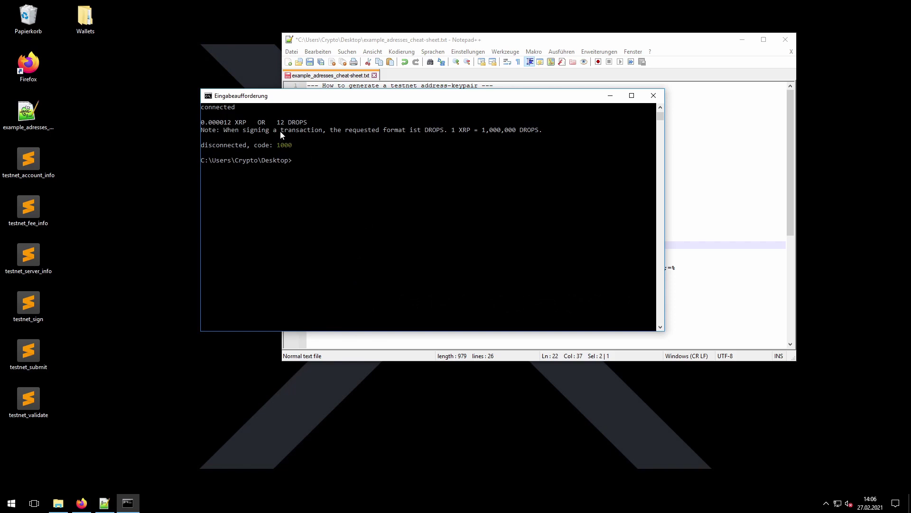
{"action": "left_click", "coordinate": [713, 235]}
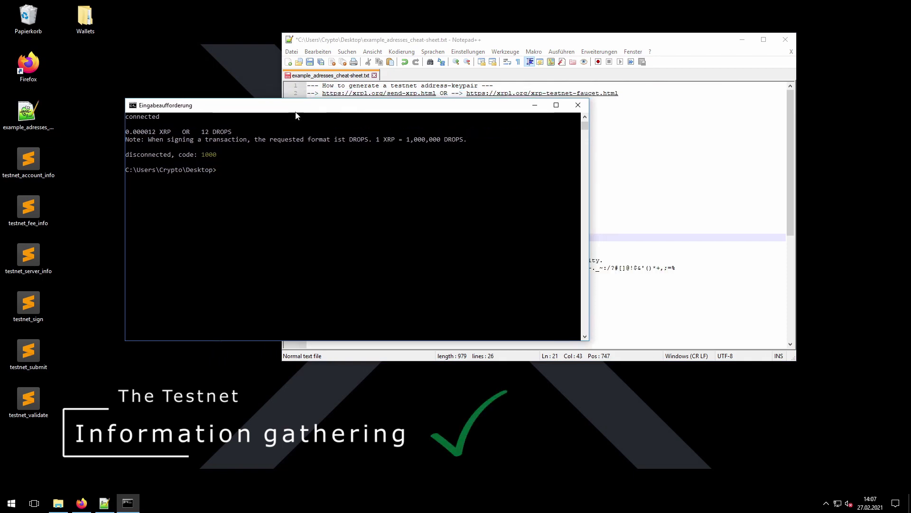
Step: Run "node testnet_sign" in the command prompt and arrange the prompt and cheat sheet windows side by side
{"action": "left_click_drag", "start_coordinate": [295, 116], "coordinate": [270, 116]}
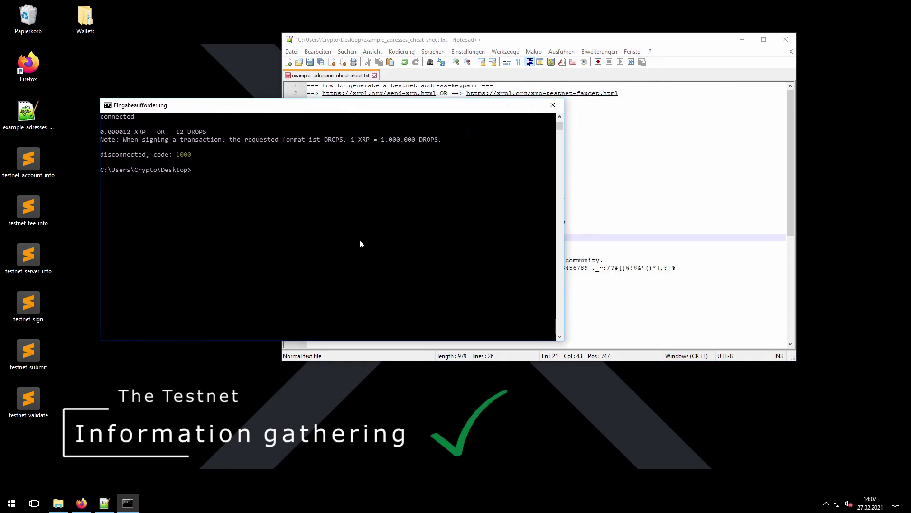
{"action": "type", "text": "node "}
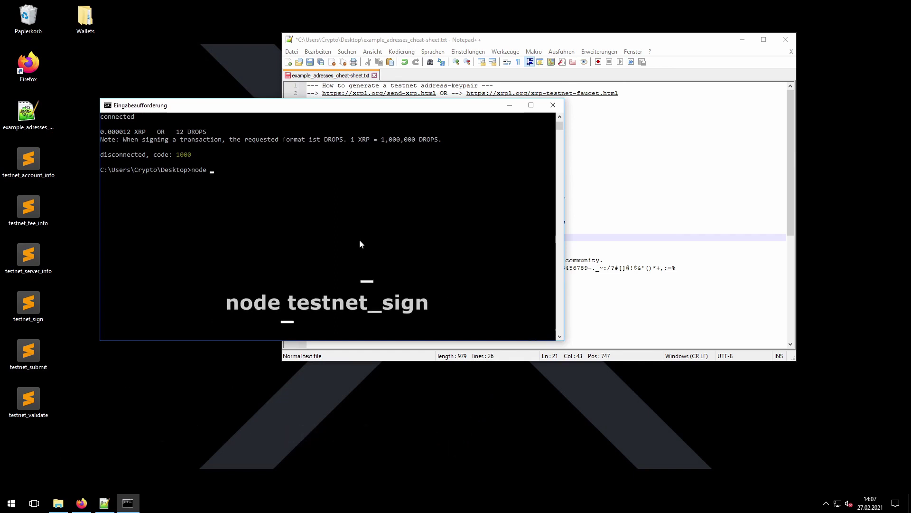
{"action": "type", "text": "testn"}
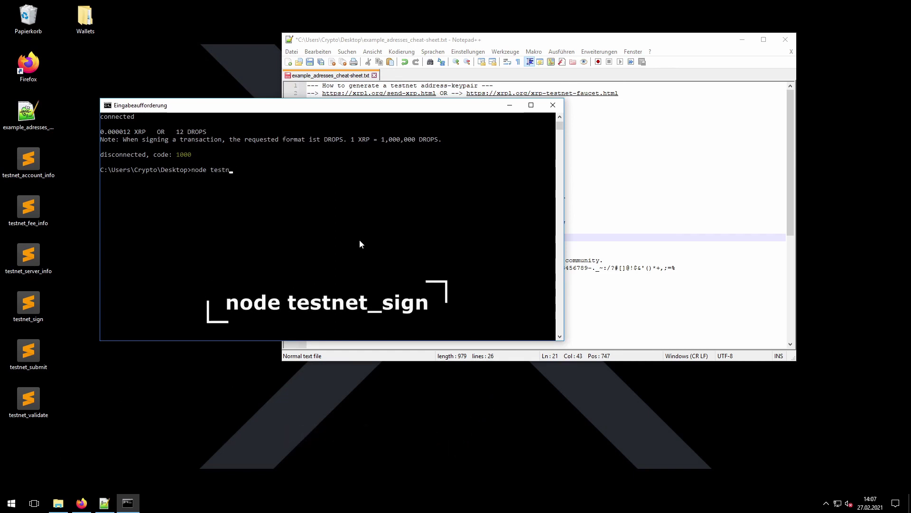
{"action": "type", "text": "et_sign"}
{"action": "key", "text": "Return"}
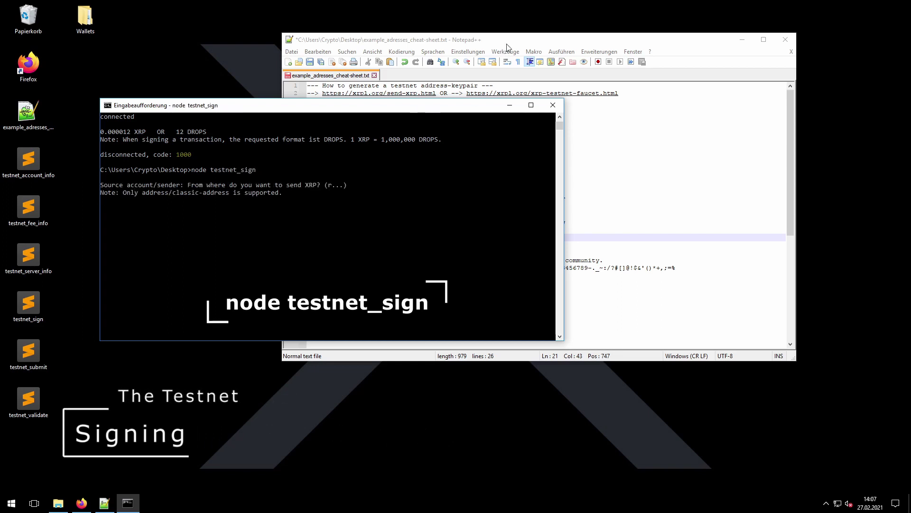
{"action": "left_click_drag", "start_coordinate": [508, 45], "coordinate": [679, 51]}
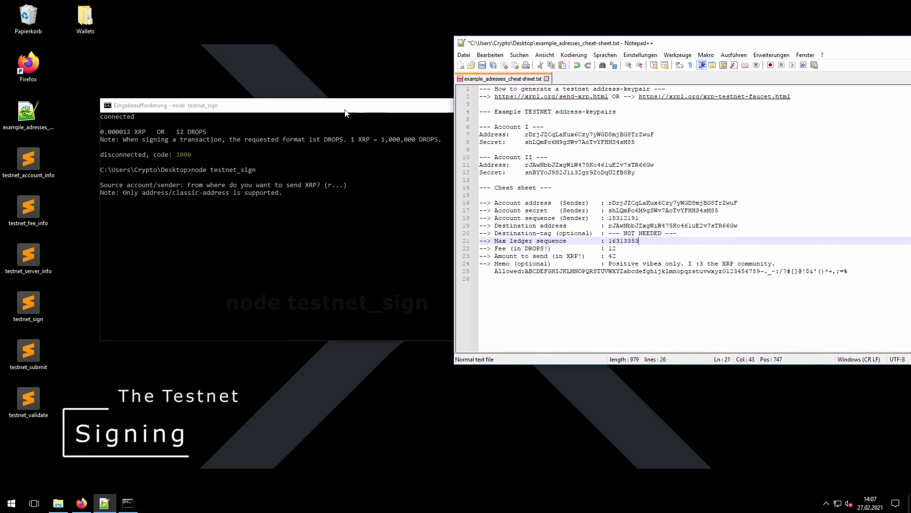
{"action": "left_click_drag", "start_coordinate": [345, 113], "coordinate": [248, 79]}
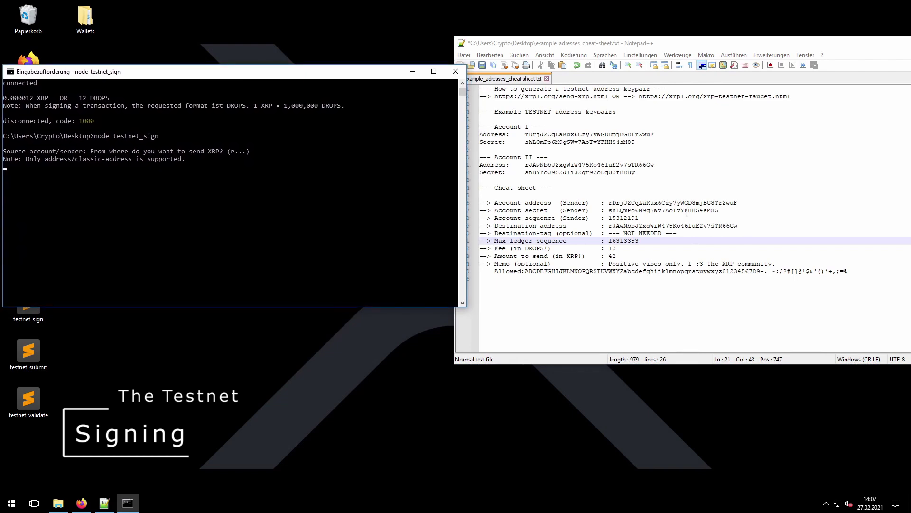
Step: Copy the sender's account address from the cheat sheet and submit it as the source account in the signing script
{"action": "double_click", "coordinate": [633, 203]}
{"action": "right_click", "coordinate": [632, 203]}
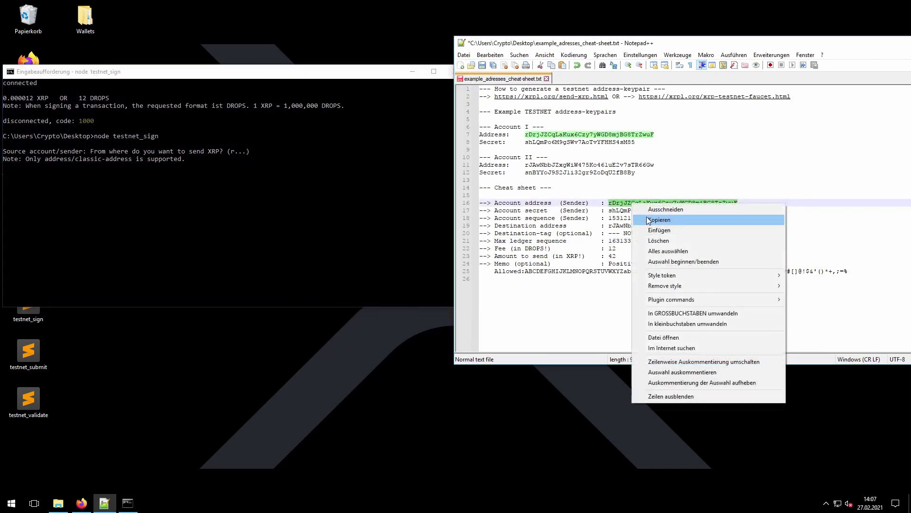
{"action": "left_click", "coordinate": [649, 219]}
{"action": "left_click", "coordinate": [99, 216]}
{"action": "key", "text": "ctrl+v"}
{"action": "key", "text": "Return"}
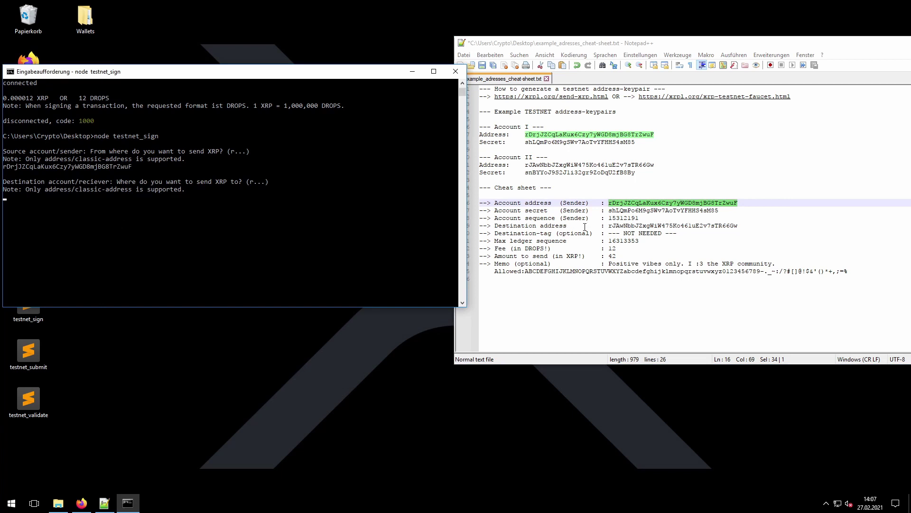
Step: Copy the destination address from the cheat sheet and submit it as the receiving account in the signing script
{"action": "double_click", "coordinate": [637, 226]}
{"action": "right_click", "coordinate": [638, 226]}
{"action": "left_click", "coordinate": [655, 245]}
{"action": "left_click", "coordinate": [85, 247]}
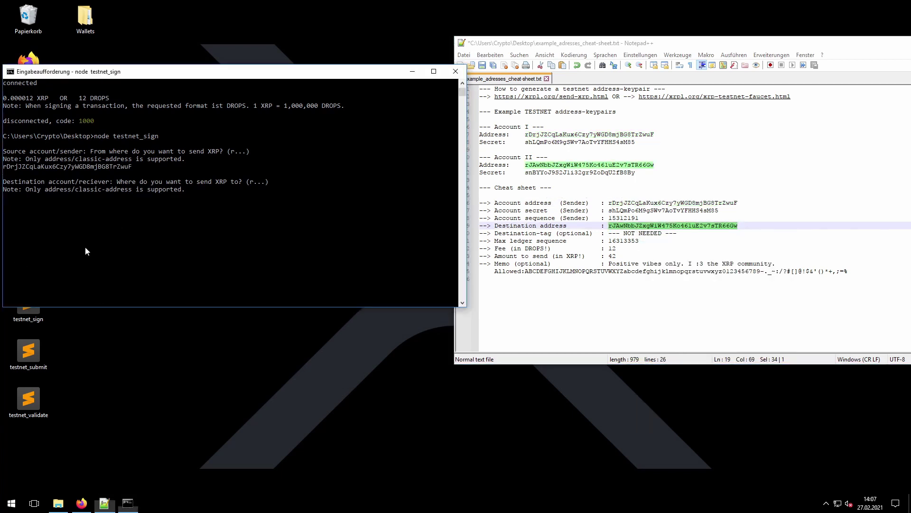
{"action": "key", "text": "ctrl+v"}
{"action": "key", "text": "Return"}
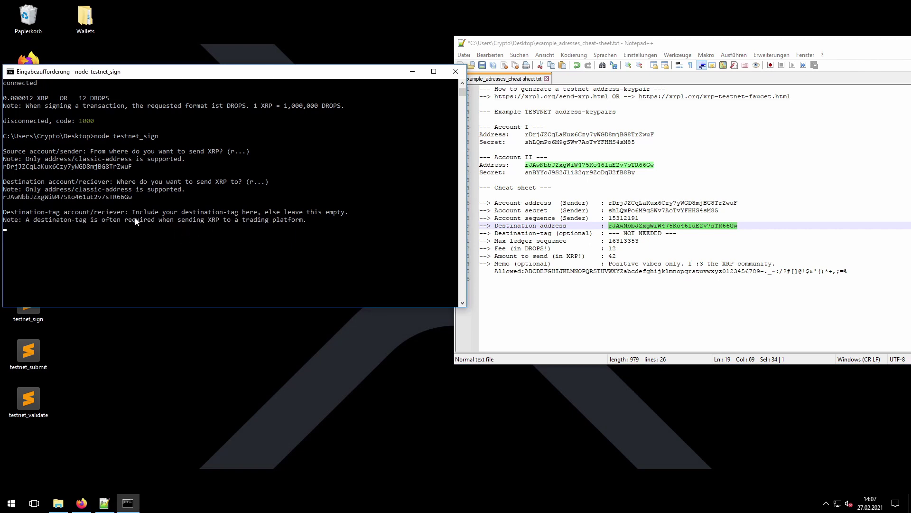
Step: Leave the destination tag empty and submit the cheat sheet's memo "Positive vibes only. I :3 the XRP community." to the signing script
{"action": "left_click", "coordinate": [187, 251]}
{"action": "key", "text": "Return"}
{"action": "key", "text": "Return"}
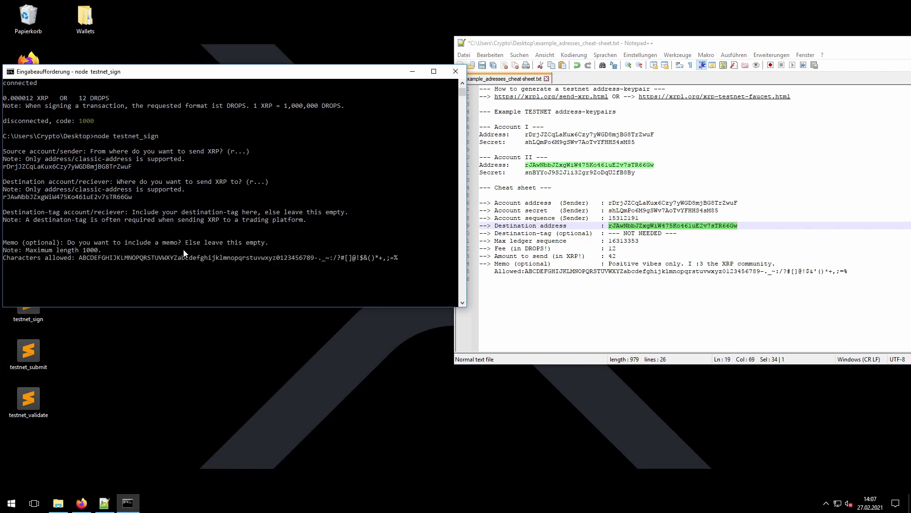
{"action": "left_click_drag", "start_coordinate": [609, 264], "coordinate": [777, 264]}
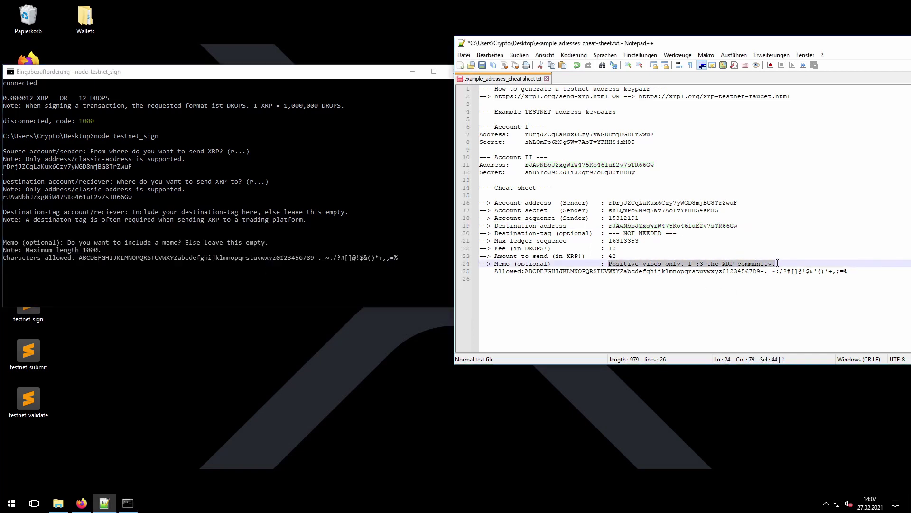
{"action": "left_click", "coordinate": [166, 276]}
{"action": "right_click", "coordinate": [166, 275]}
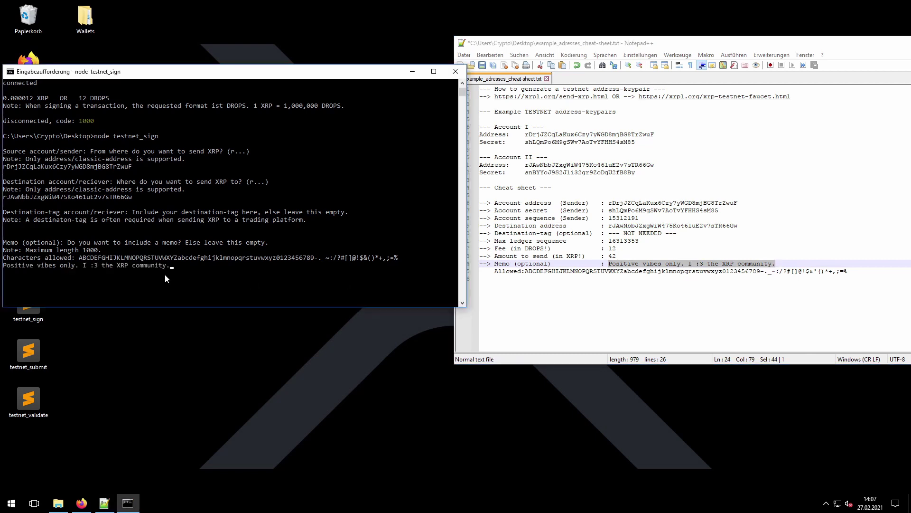
{"action": "key", "text": "Return"}
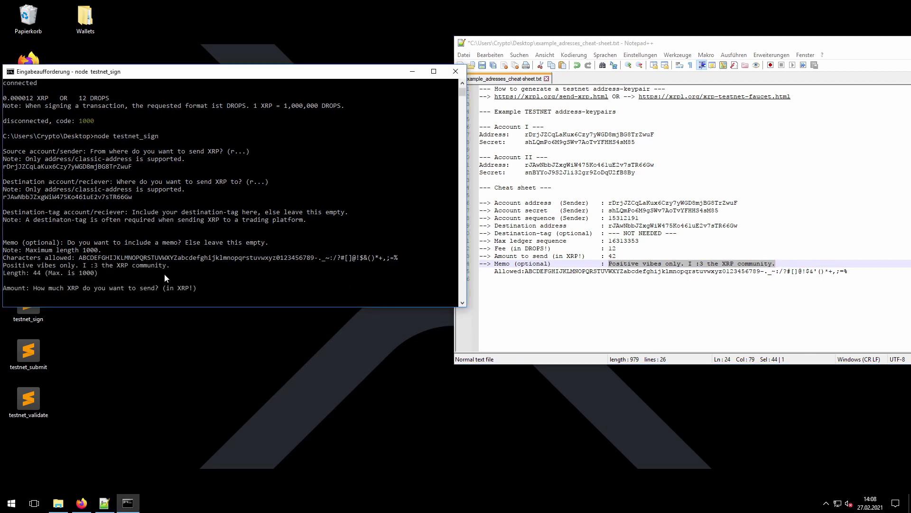
Step: Enter 42 XRP as the amount to send and submit the cheat sheet's max ledger sequence 16313353 as the maximum ledger
{"action": "type", "text": "42"}
{"action": "key", "text": "Return"}
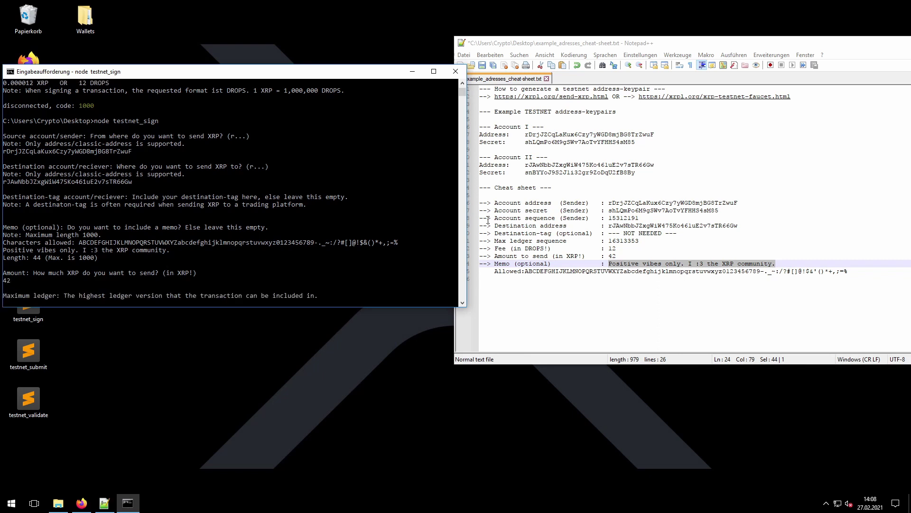
{"action": "double_click", "coordinate": [633, 240]}
{"action": "right_click", "coordinate": [633, 240]}
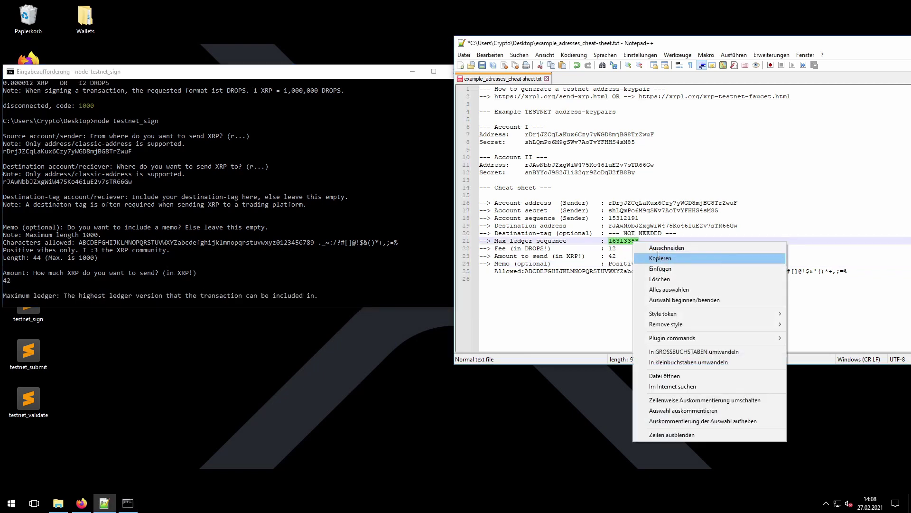
{"action": "left_click", "coordinate": [657, 256]}
{"action": "left_click", "coordinate": [190, 236]}
{"action": "key", "text": "ctrl+v"}
{"action": "key", "text": "Return"}
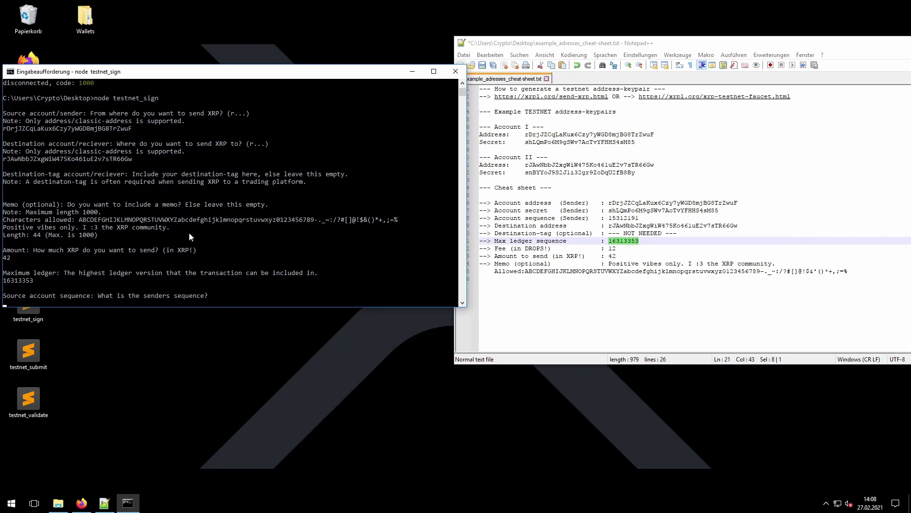
Step: Submit the sender's account sequence 15312191 from the cheat sheet and set the fee to 12 drops
{"action": "double_click", "coordinate": [623, 218]}
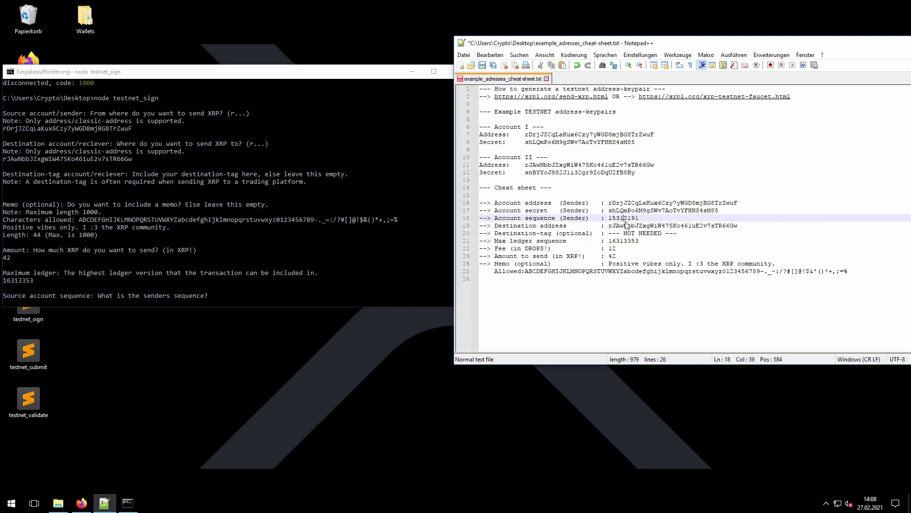
{"action": "right_click", "coordinate": [625, 218]}
{"action": "left_click", "coordinate": [649, 234]}
{"action": "left_click", "coordinate": [94, 252]}
{"action": "key", "text": "ctrl+v"}
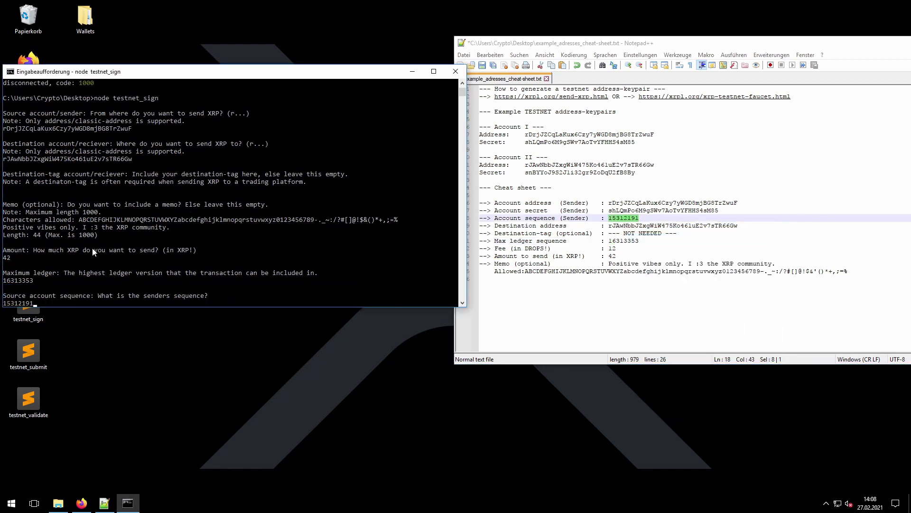
{"action": "key", "text": "Return"}
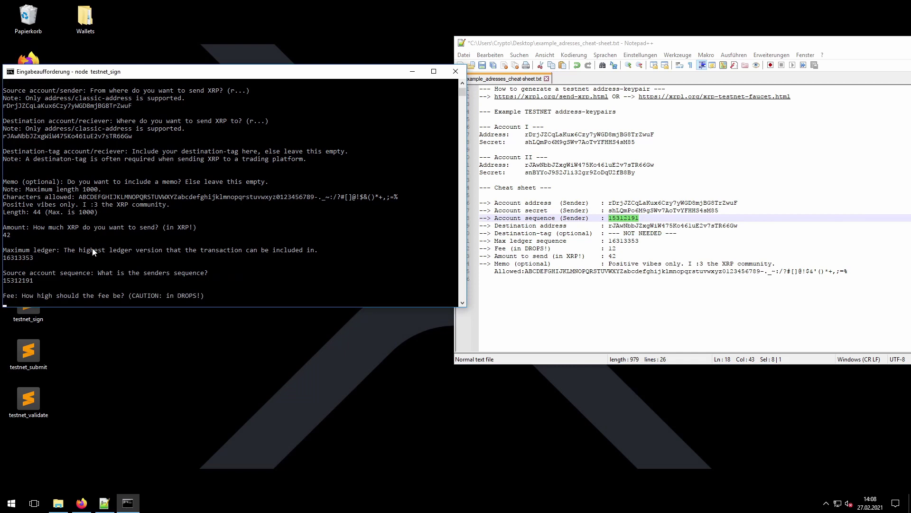
{"action": "type", "text": "12"}
{"action": "key", "text": "Return"}
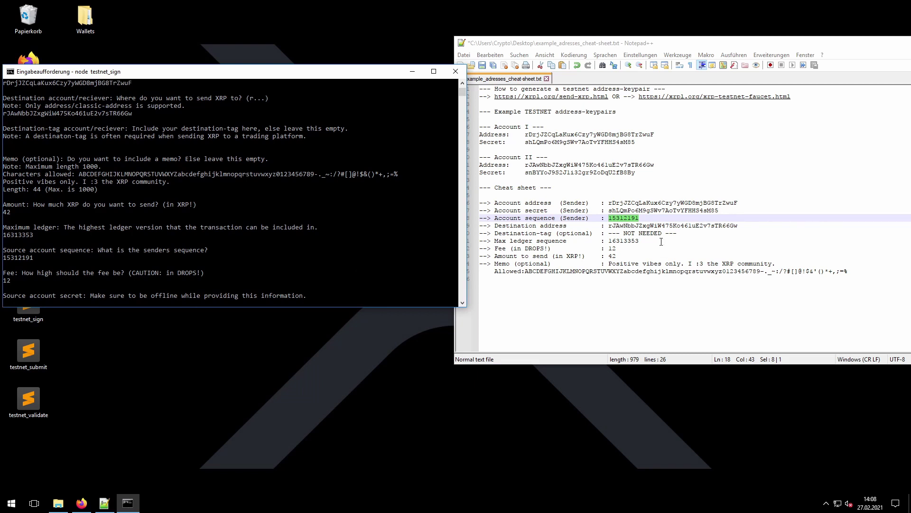
Step: Paste the sender's account secret from the cheat sheet into the signing script and answer "y" to sign the payment
{"action": "double_click", "coordinate": [642, 210]}
{"action": "right_click", "coordinate": [642, 210]}
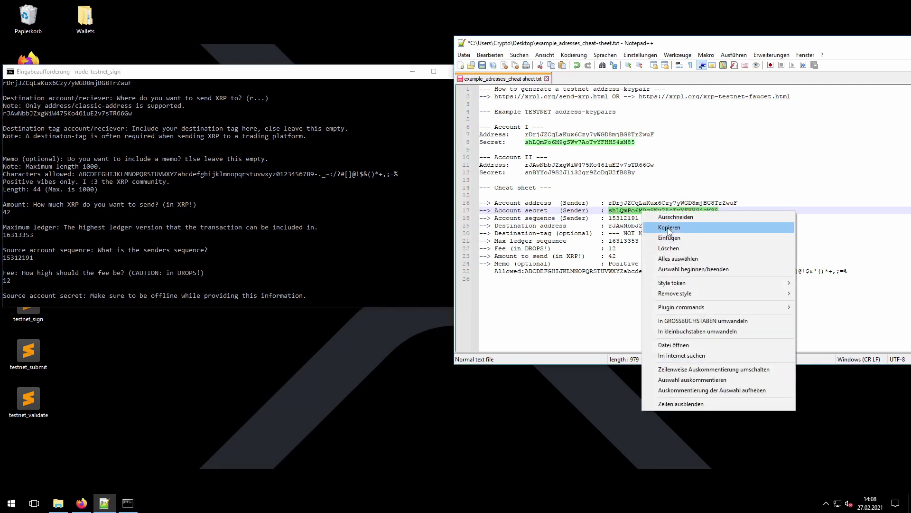
{"action": "left_click", "coordinate": [669, 228]}
{"action": "left_click", "coordinate": [172, 232]}
{"action": "right_click", "coordinate": [172, 231]}
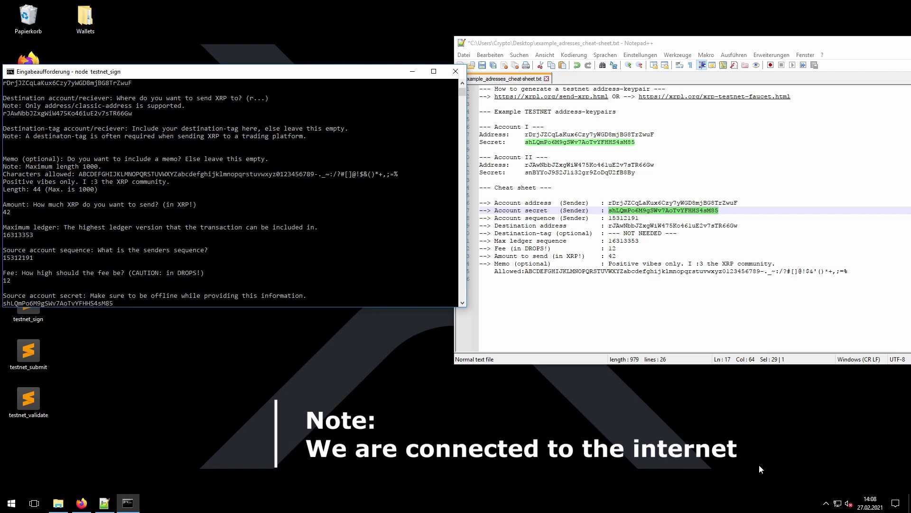
{"action": "key", "text": "Return"}
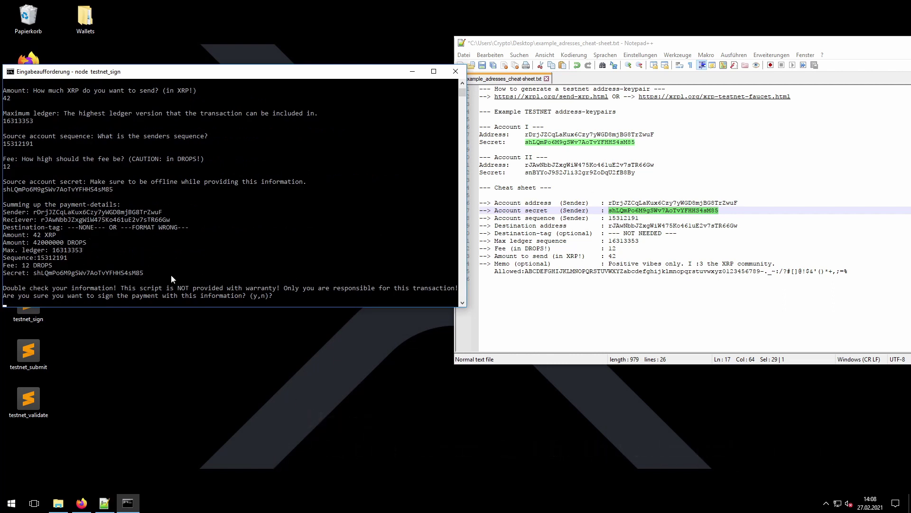
{"action": "type", "text": "y"}
{"action": "key", "text": "Return"}
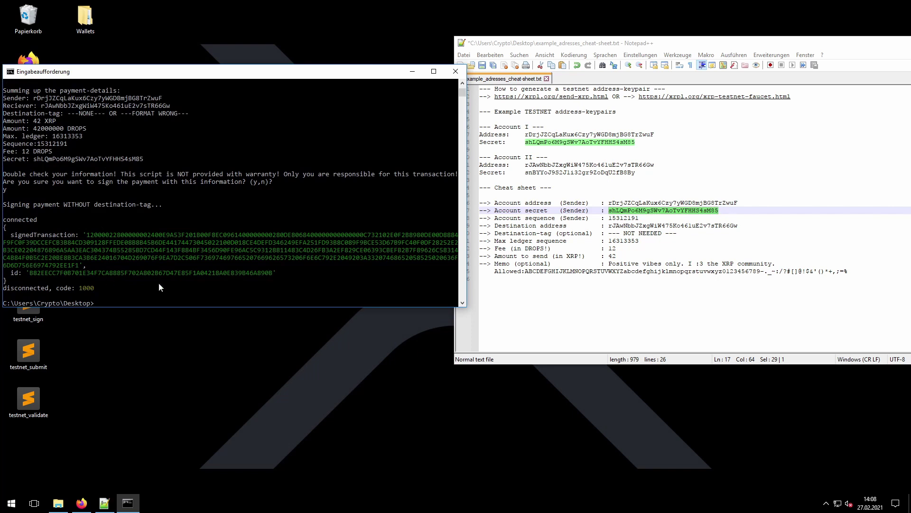
Step: Copy the signed transaction blob and its id from the script output onto a new line at the end of the cheat sheet
{"action": "left_click_drag", "start_coordinate": [279, 274], "coordinate": [85, 236]}
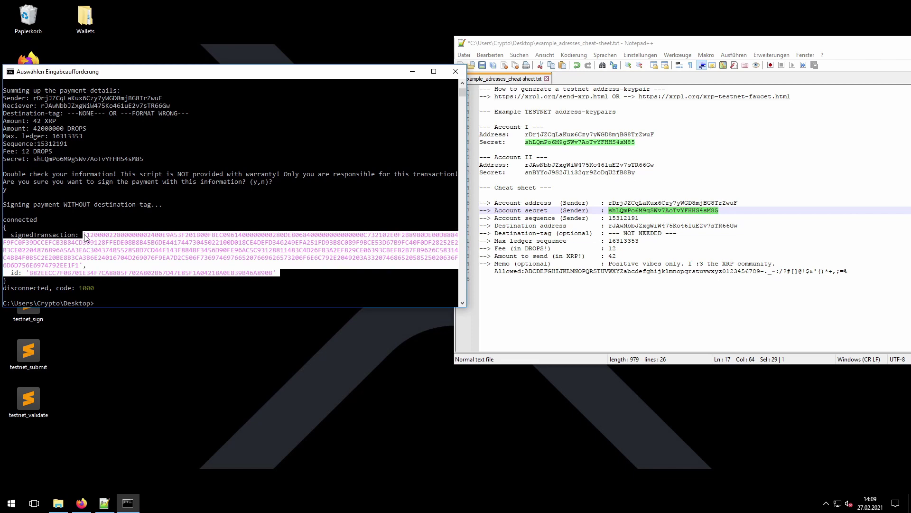
{"action": "right_click", "coordinate": [86, 235]}
{"action": "left_click", "coordinate": [630, 287]}
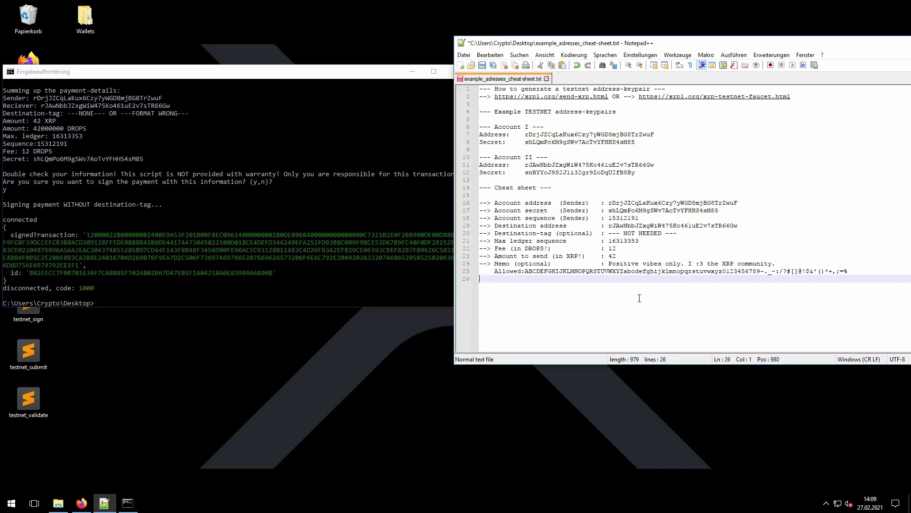
{"action": "scroll", "coordinate": [630, 287], "scroll_direction": "down", "scroll_amount": 2}
{"action": "key", "text": "Return"}
{"action": "key", "text": "ctrl+v"}
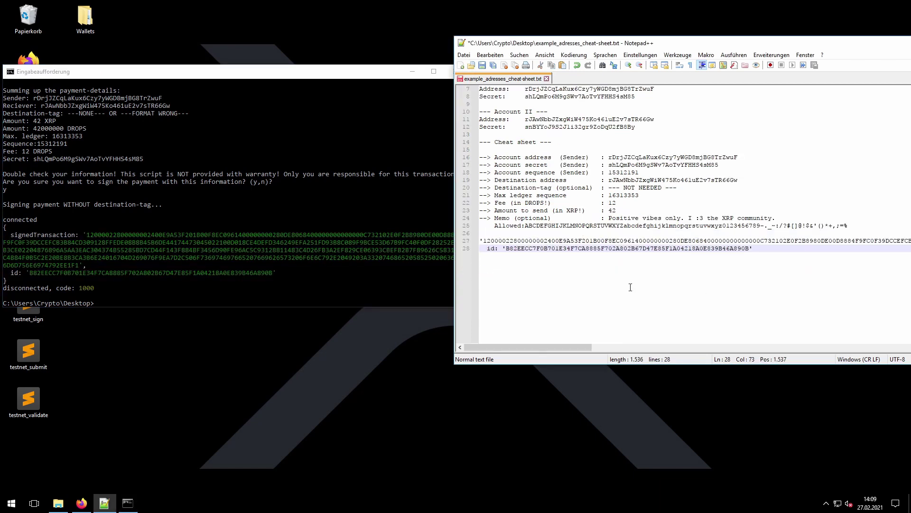
Step: Return to the command prompt and run "node testnet_submit" to start submitting the signed transaction
{"action": "left_click", "coordinate": [323, 291]}
{"action": "type", "text": "n"}
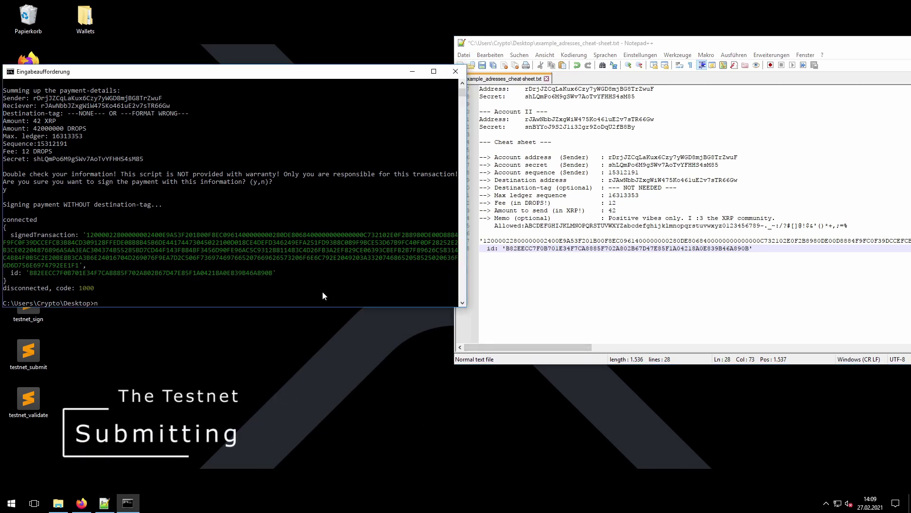
{"action": "type", "text": "ode testnet_sub"}
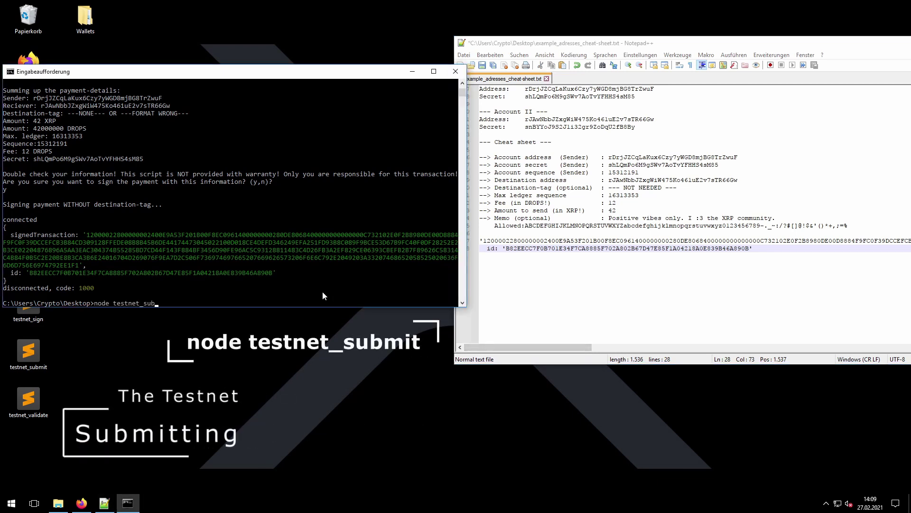
{"action": "type", "text": "mit"}
{"action": "key", "text": "Return"}
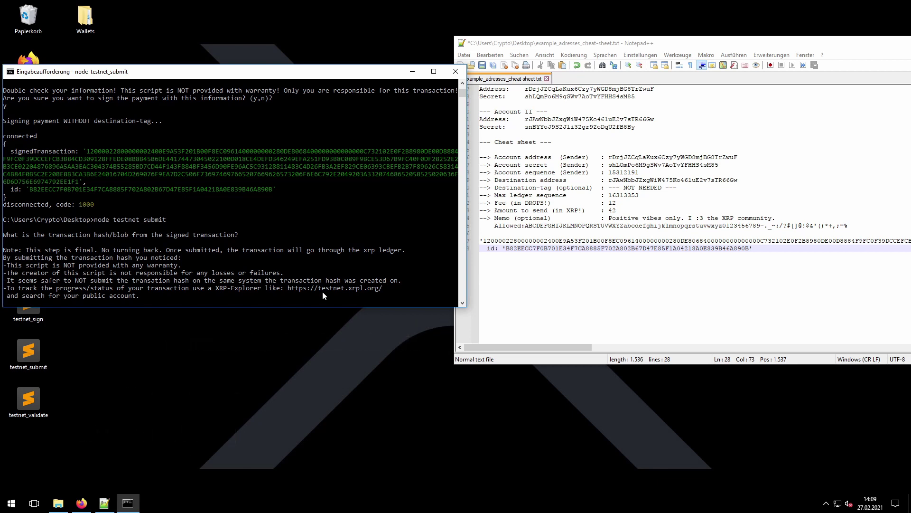
Step: Copy the signed transaction blob from the cheat sheet into the waiting submit script, submit it and review the output
{"action": "double_click", "coordinate": [530, 241]}
{"action": "right_click", "coordinate": [605, 246]}
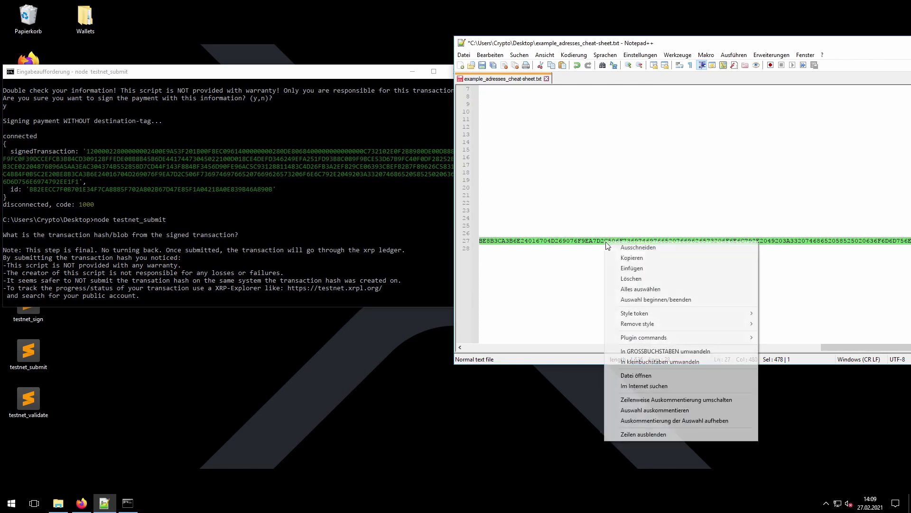
{"action": "left_click", "coordinate": [622, 257]}
{"action": "left_click", "coordinate": [541, 352]}
{"action": "left_click_drag", "start_coordinate": [541, 351], "coordinate": [212, 271]}
{"action": "right_click", "coordinate": [212, 272]}
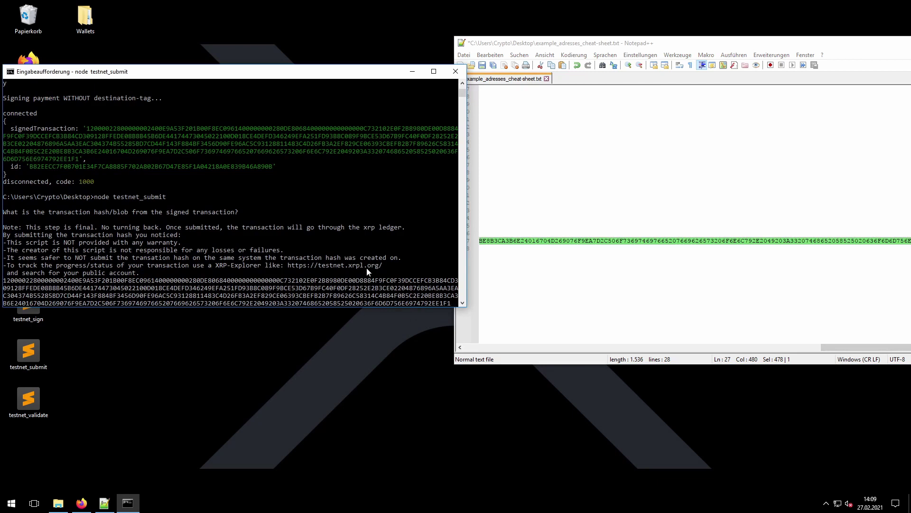
{"action": "key", "text": "Return"}
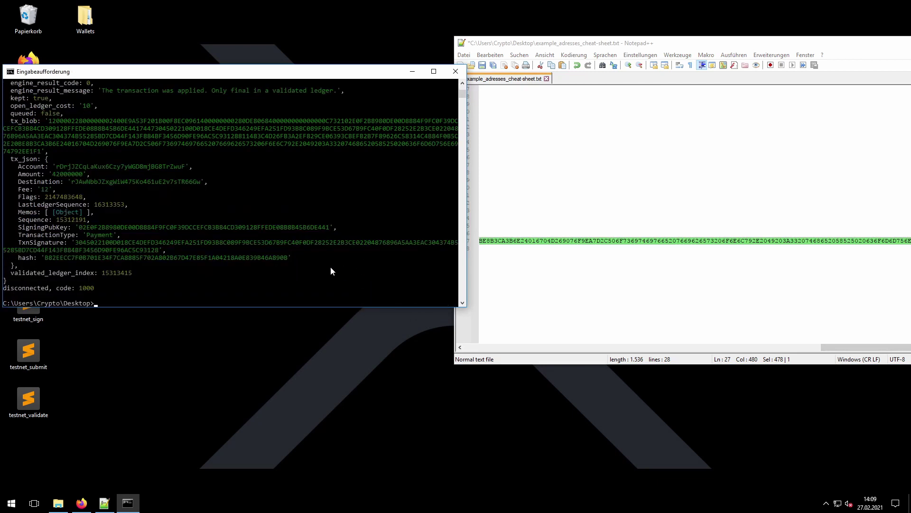
{"action": "scroll", "coordinate": [205, 184], "scroll_direction": "up", "scroll_amount": 2}
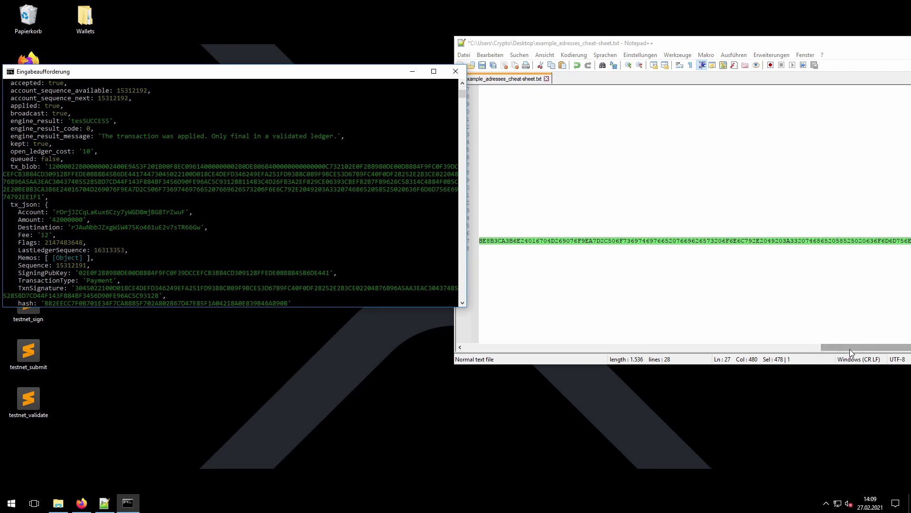
Step: Run "node testnet_validate" at the command prompt to start checking the submitted transaction
{"action": "left_click_drag", "start_coordinate": [852, 348], "coordinate": [425, 327]}
{"action": "scroll", "coordinate": [255, 249], "scroll_direction": "down", "scroll_amount": 5}
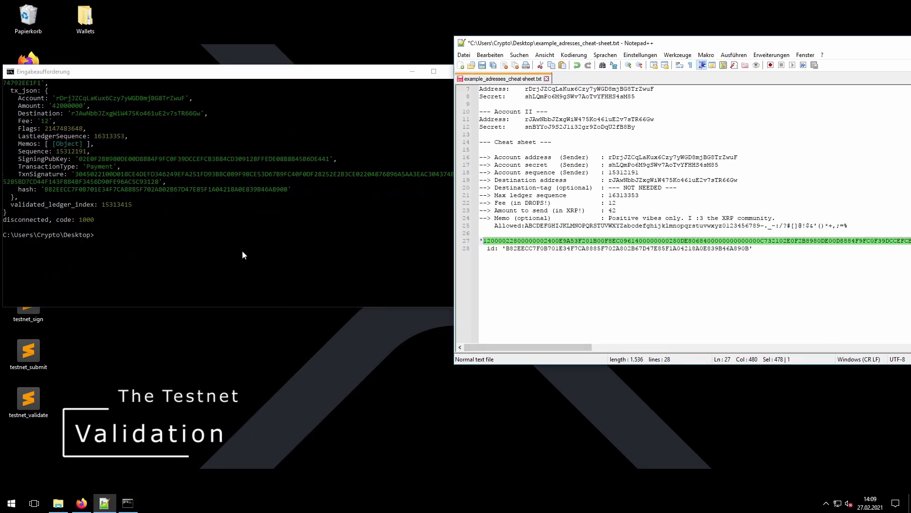
{"action": "type", "text": "n',"}
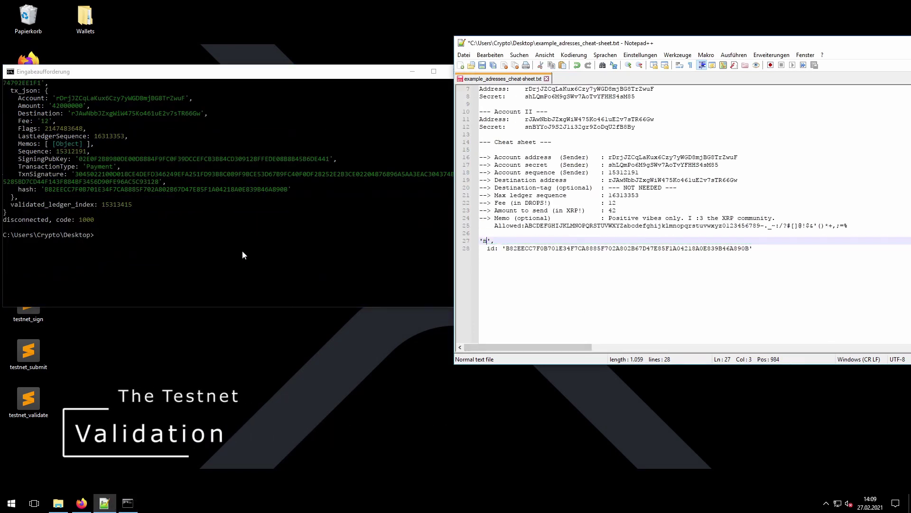
{"action": "left_click", "coordinate": [193, 235]}
{"action": "type", "text": "node "}
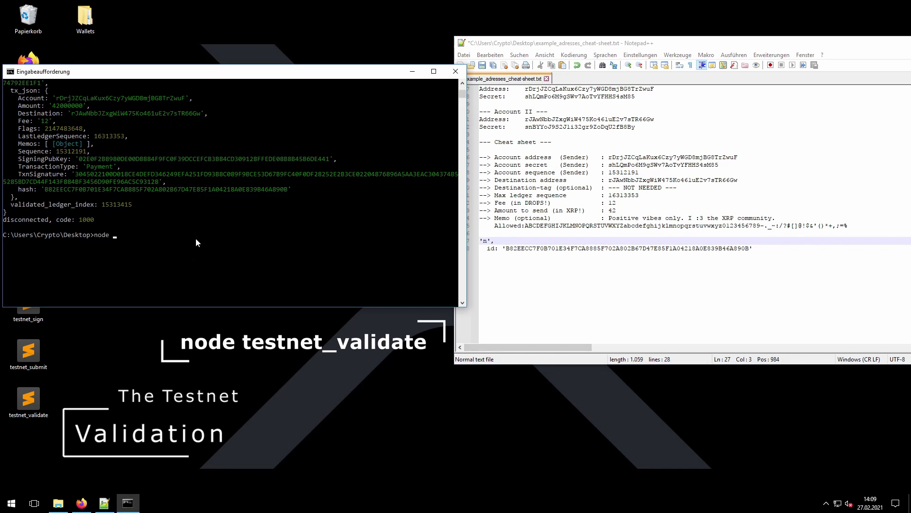
{"action": "type", "text": "tesnet_validate"}
{"action": "key", "text": "Return"}
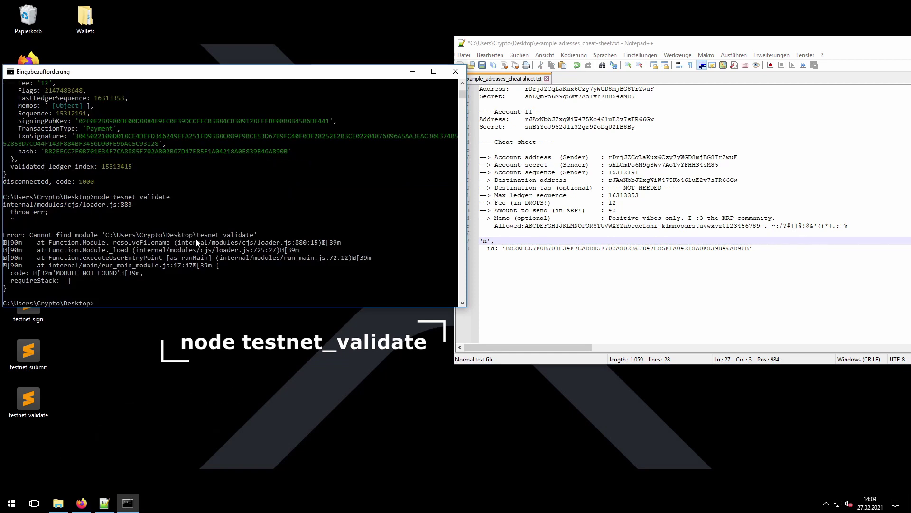
{"action": "key", "text": "Up"}
{"action": "type", "text": "t"}
{"action": "key", "text": "Return"}
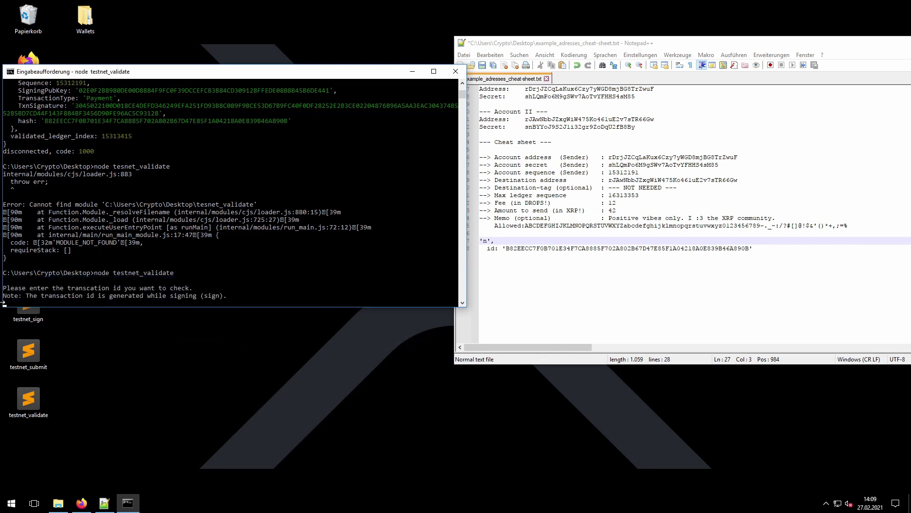
Step: Copy the transaction id from the cheat sheet into the validation script, submit it and review the payment outcome
{"action": "double_click", "coordinate": [538, 248]}
{"action": "right_click", "coordinate": [538, 247]}
{"action": "left_click", "coordinate": [538, 268]}
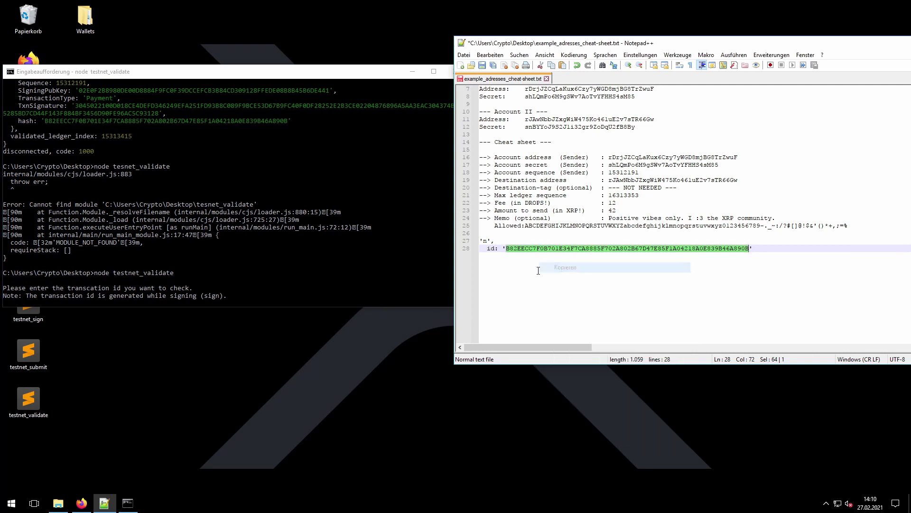
{"action": "left_click", "coordinate": [220, 247]}
{"action": "right_click", "coordinate": [220, 247]}
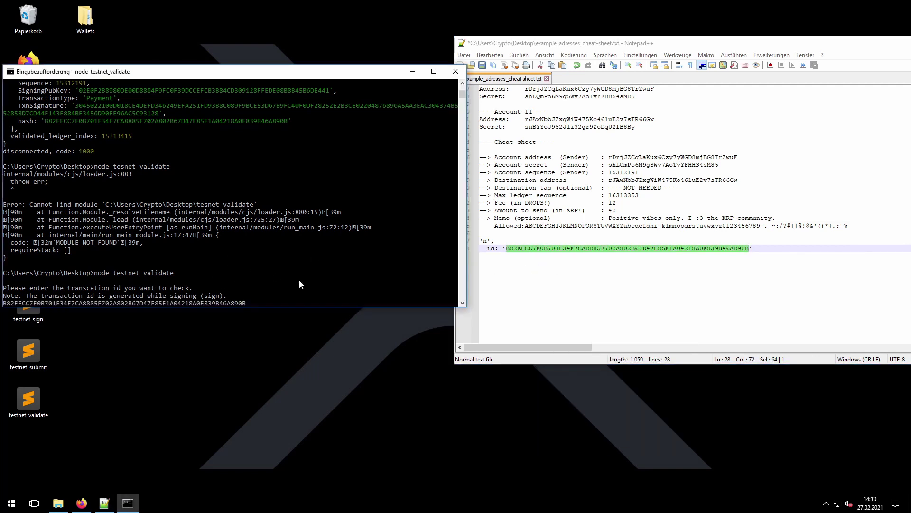
{"action": "key", "text": "Return"}
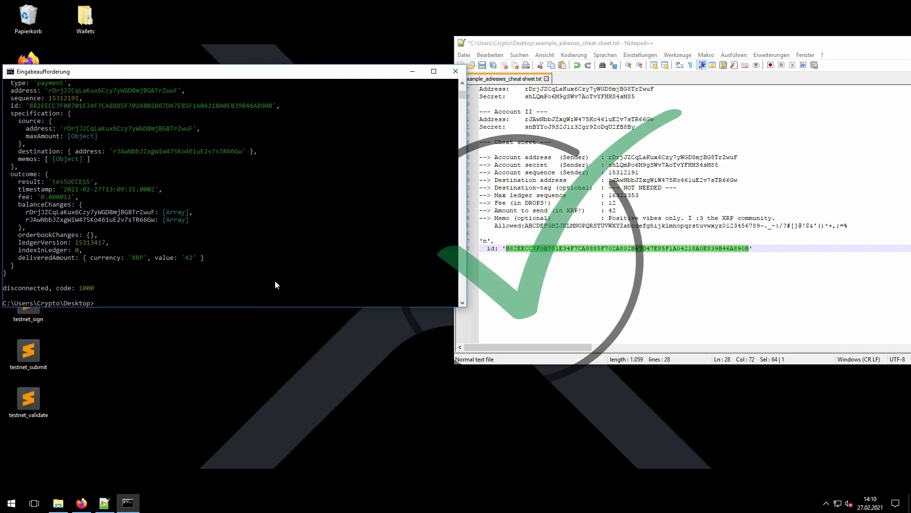
{"action": "scroll", "coordinate": [221, 280], "scroll_direction": "up", "scroll_amount": 2}
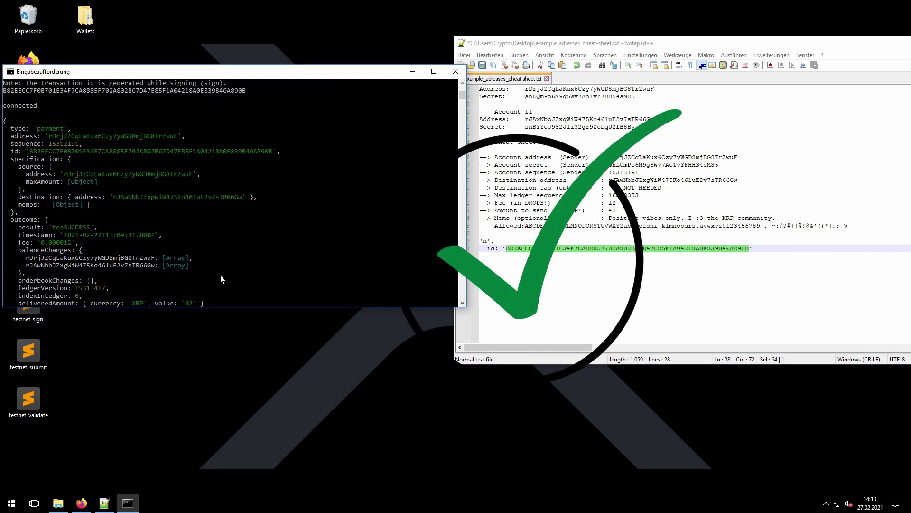
{"action": "scroll", "coordinate": [194, 236], "scroll_direction": "down", "scroll_amount": 3}
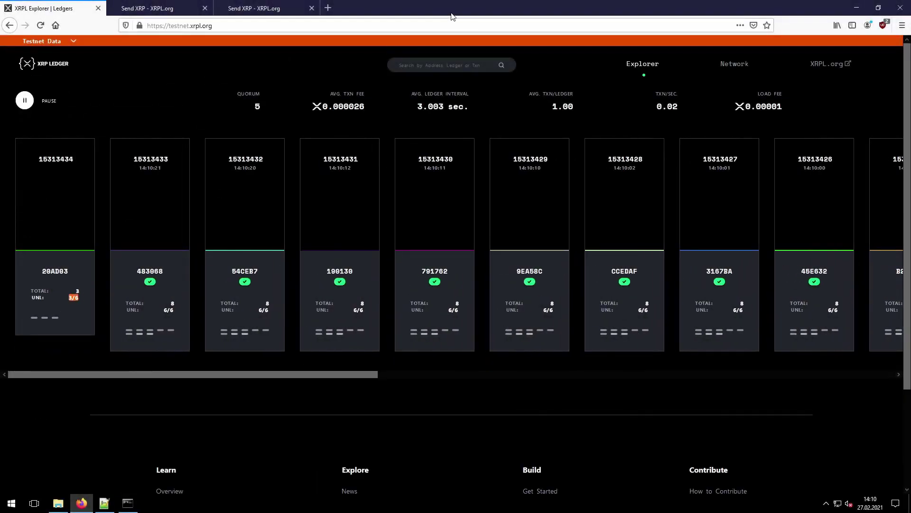
Step: Place Firefox beside the cheat sheet and search the testnet XRPL Explorer for the sender's account address copied from the sheet
{"action": "key", "text": "super+Left"}
{"action": "left_click", "coordinate": [599, 232]}
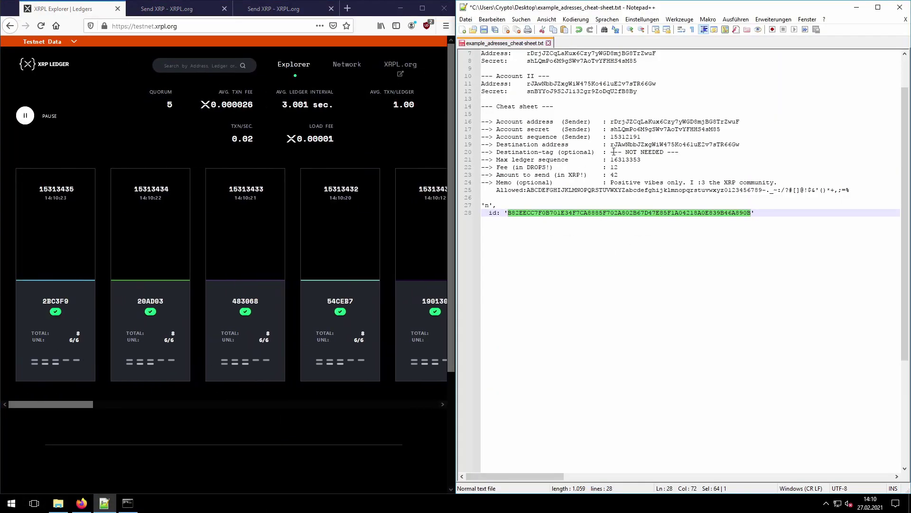
{"action": "double_click", "coordinate": [635, 124]}
{"action": "right_click", "coordinate": [635, 122]}
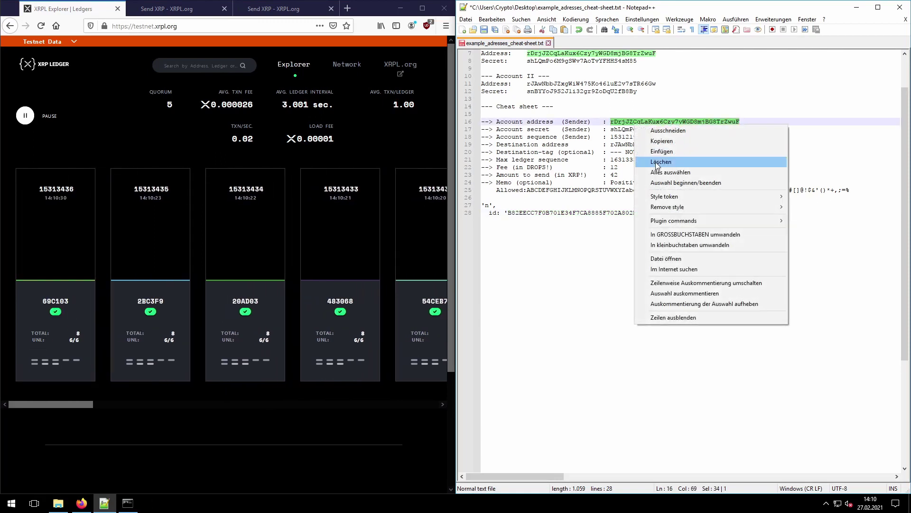
{"action": "left_click", "coordinate": [652, 137]}
{"action": "right_click", "coordinate": [183, 66]}
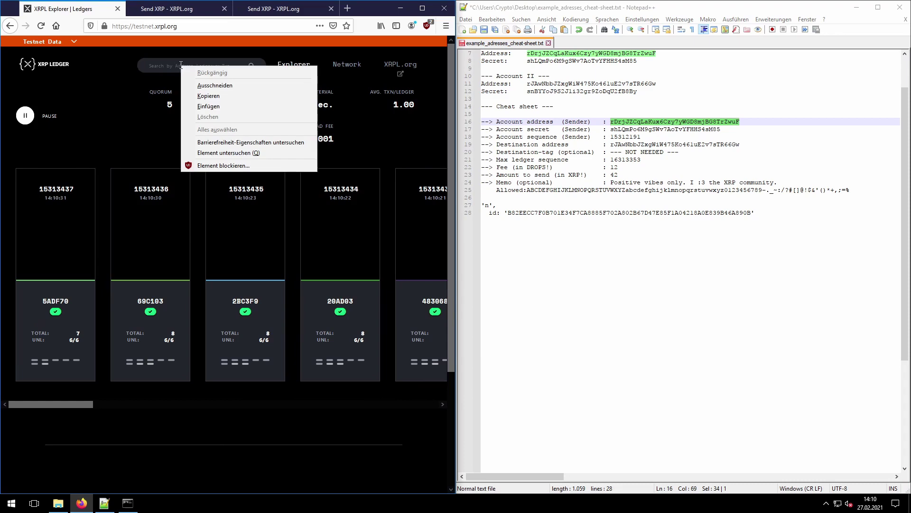
{"action": "left_click", "coordinate": [205, 103]}
{"action": "key", "text": "Return"}
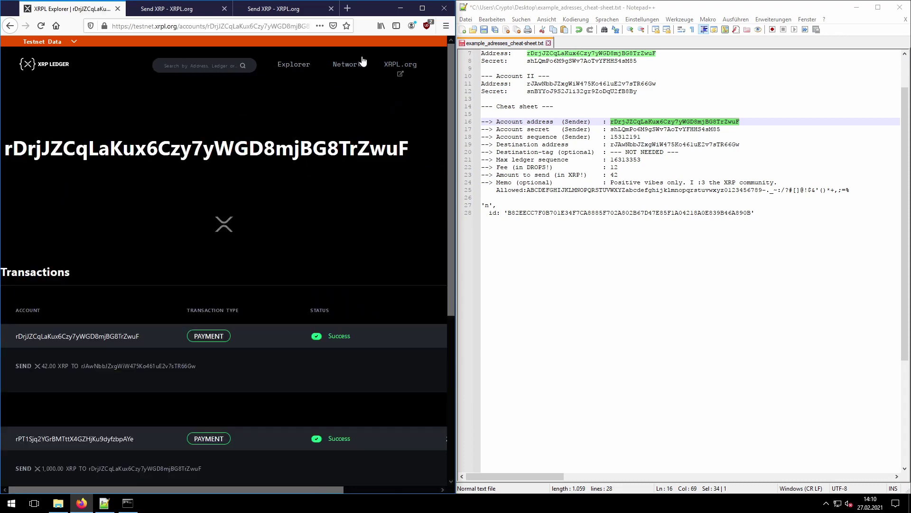
Step: Open the 42 XRP payment from the sender's transaction list in the maximized browser and examine its detailed view, including the memo
{"action": "left_click", "coordinate": [423, 8]}
{"action": "scroll", "coordinate": [312, 239], "scroll_direction": "down", "scroll_amount": 3}
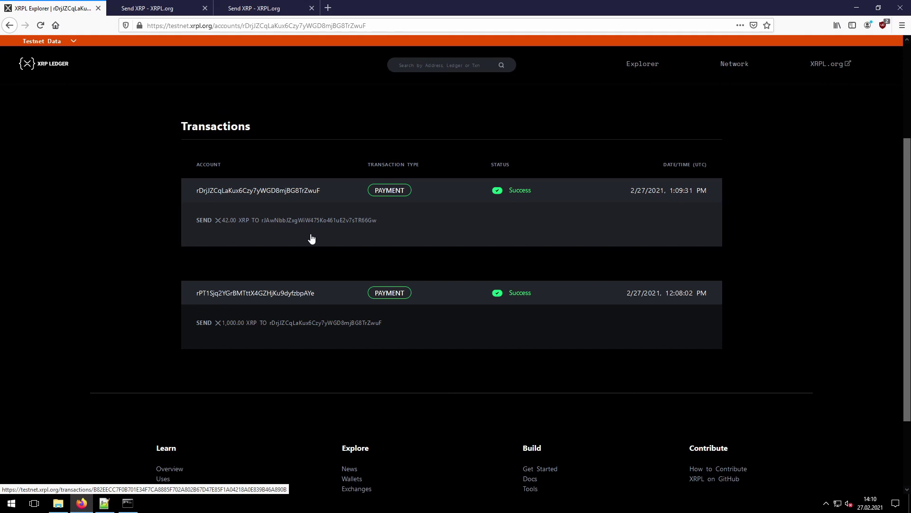
{"action": "left_click", "coordinate": [322, 222]}
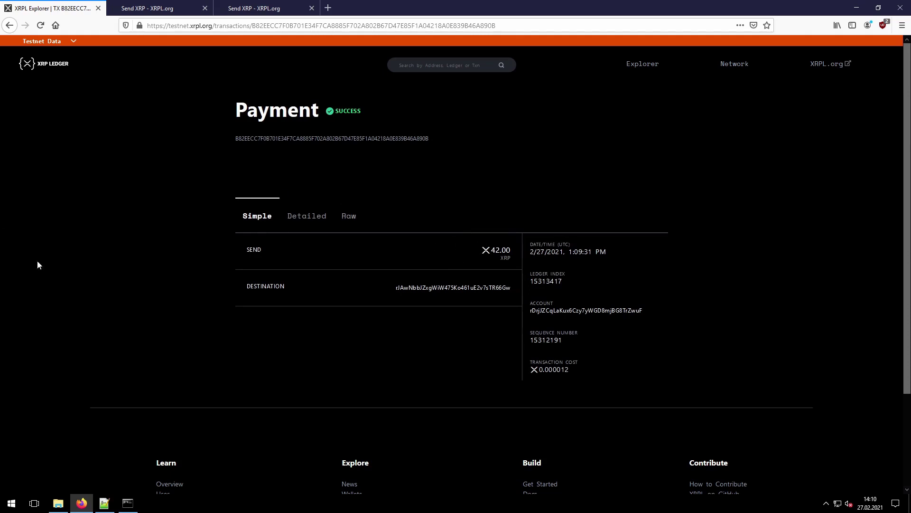
{"action": "left_click", "coordinate": [308, 216]}
{"action": "scroll", "coordinate": [698, 272], "scroll_direction": "down", "scroll_amount": 3}
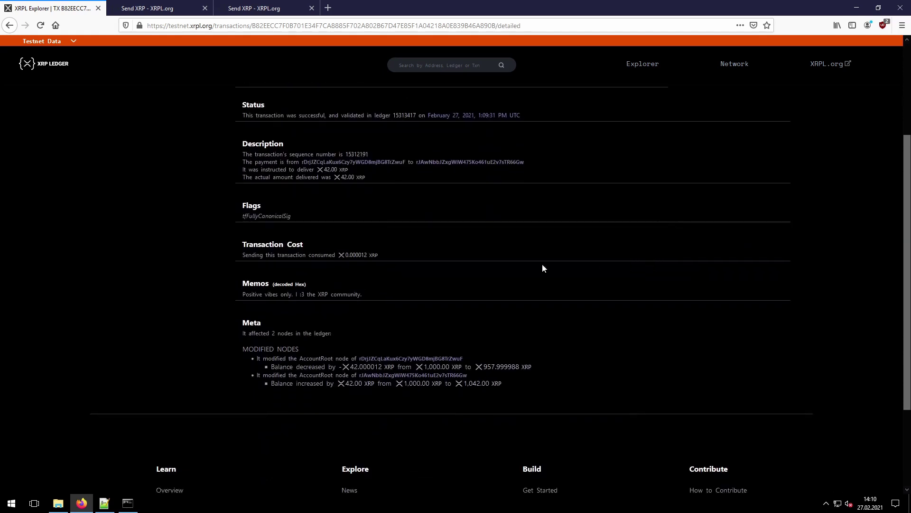
{"action": "left_click_drag", "start_coordinate": [242, 284], "coordinate": [296, 294]}
{"action": "left_click", "coordinate": [256, 296]}
{"action": "left_click", "coordinate": [403, 281]}
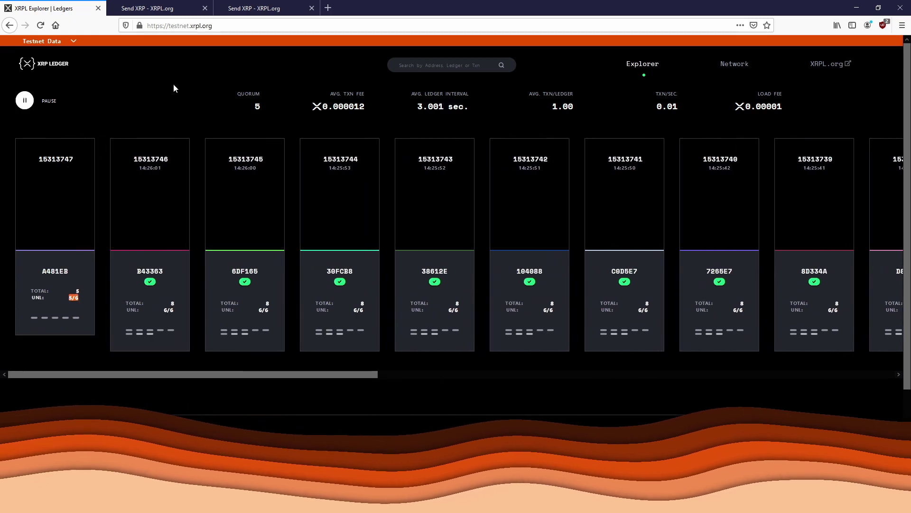
Step: Open the bookmarked RippleAPI Reference in a new browser tab, then return to the XRPL Explorer ledger overview
{"action": "left_click", "coordinate": [172, 8]}
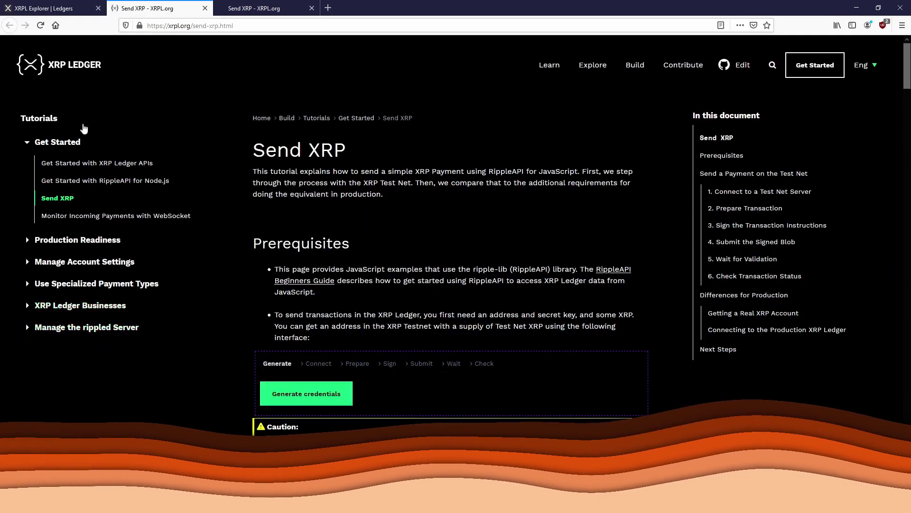
{"action": "key", "text": "ctrl+t"}
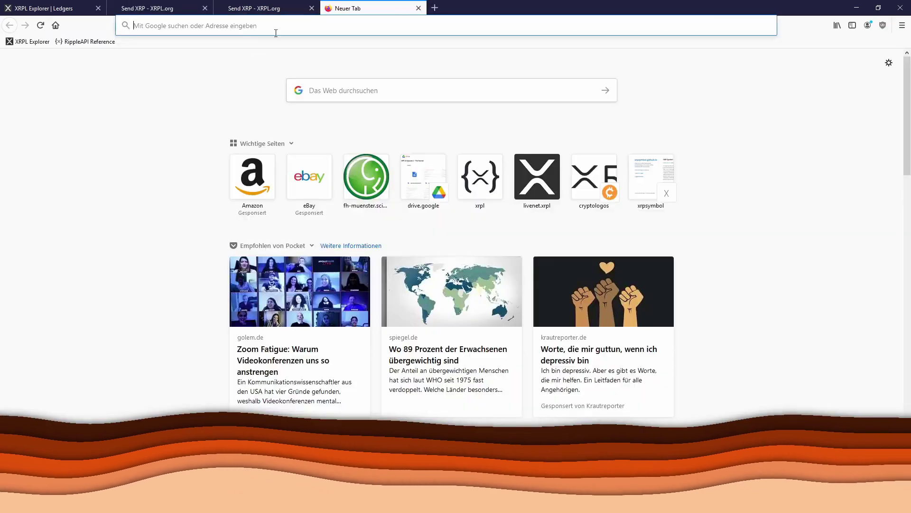
{"action": "left_click", "coordinate": [90, 41]}
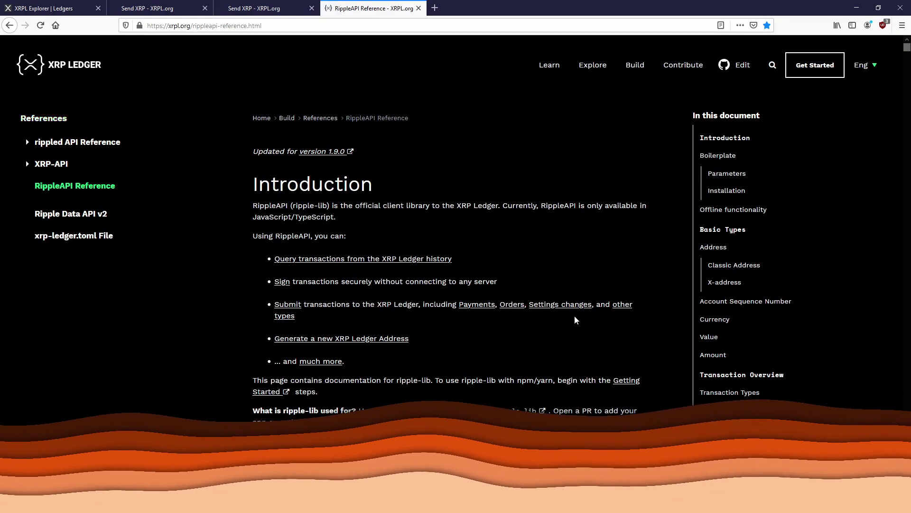
{"action": "left_click", "coordinate": [14, 7]}
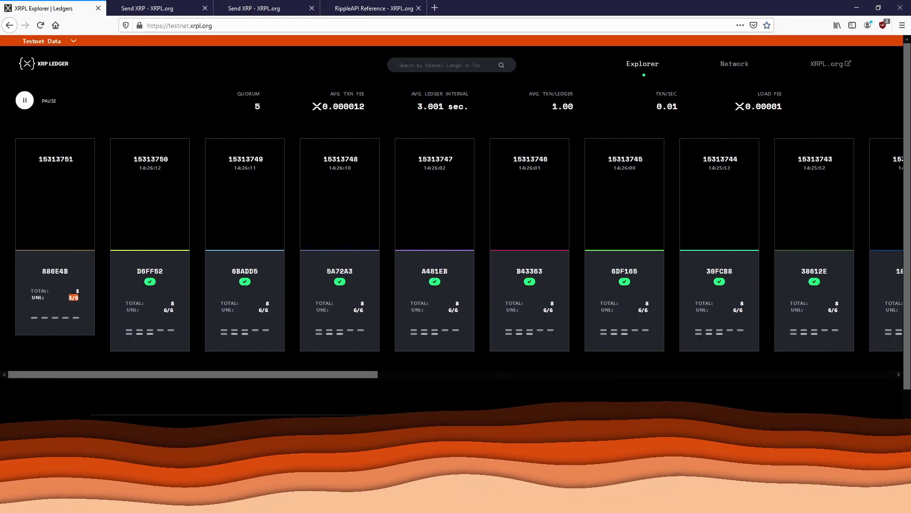